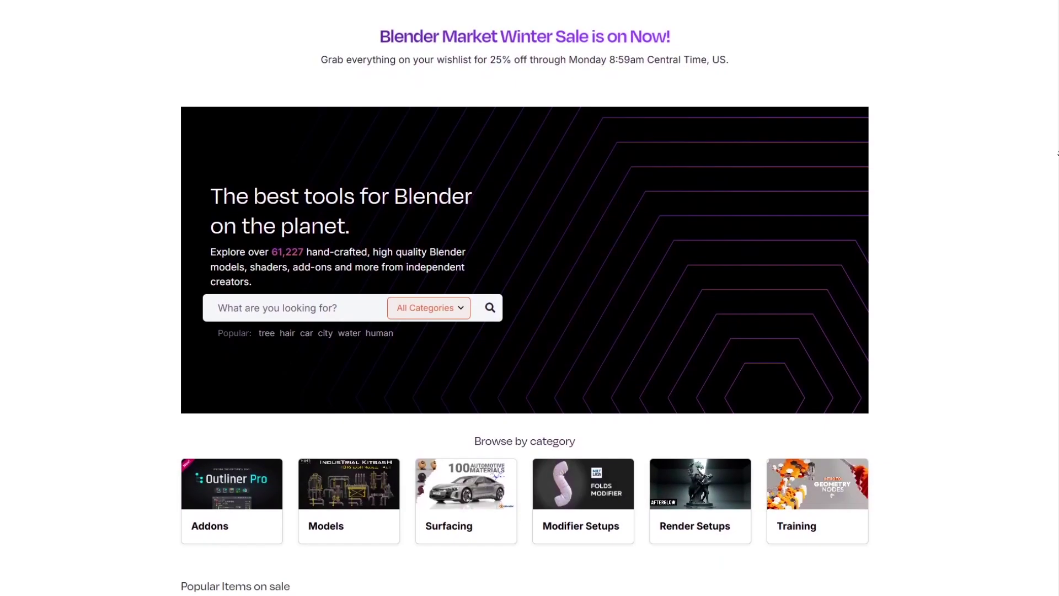
Scroll down Blender Market's Popular Items on-sale grid until the RBDLab add-on cards appear.
scroll(530, 298, down, 2)
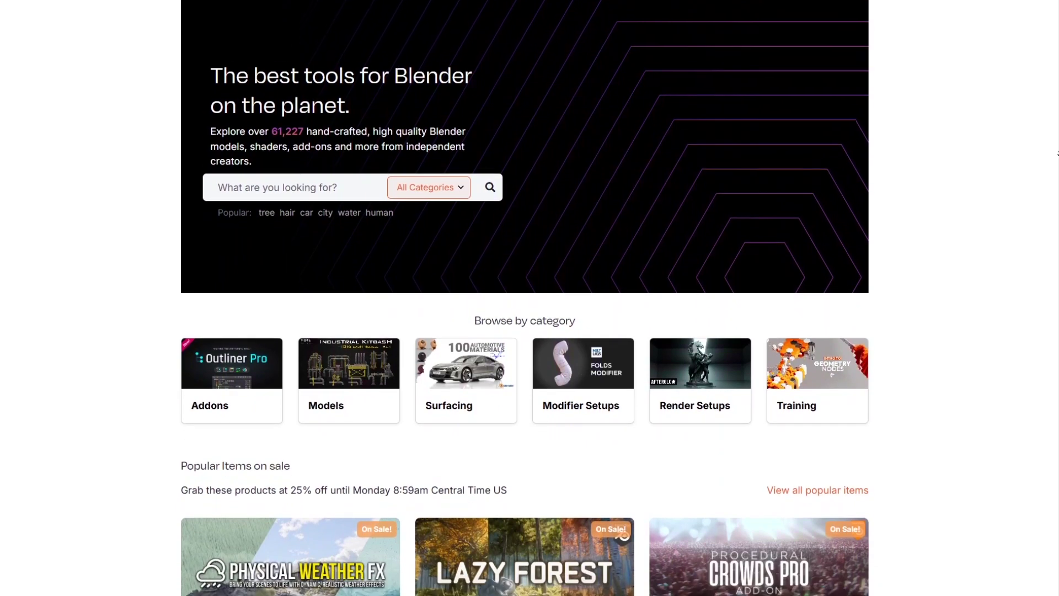
scroll(529, 298, down, 2)
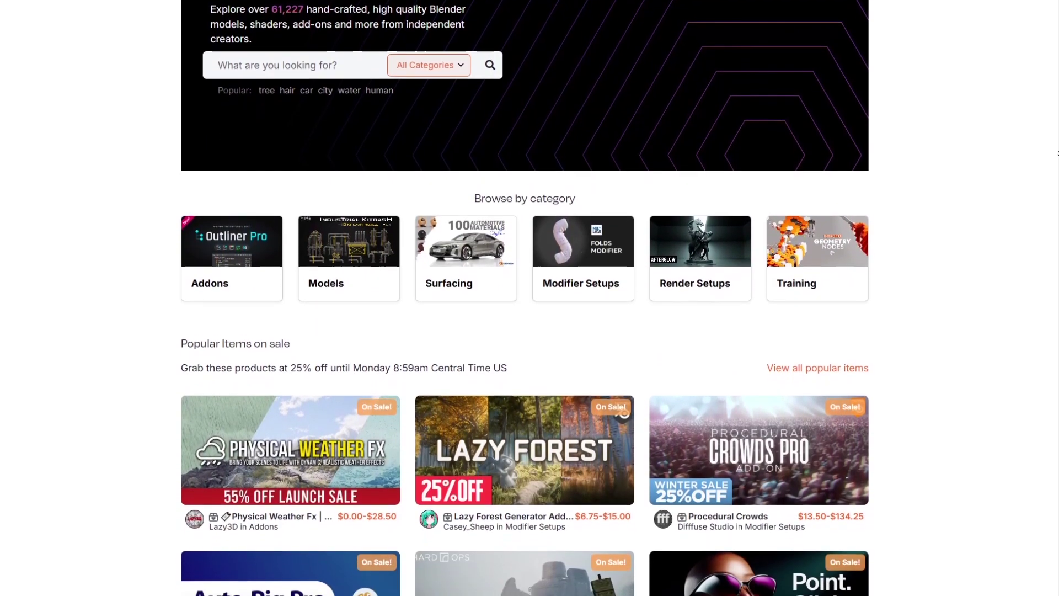
scroll(530, 298, down, 2)
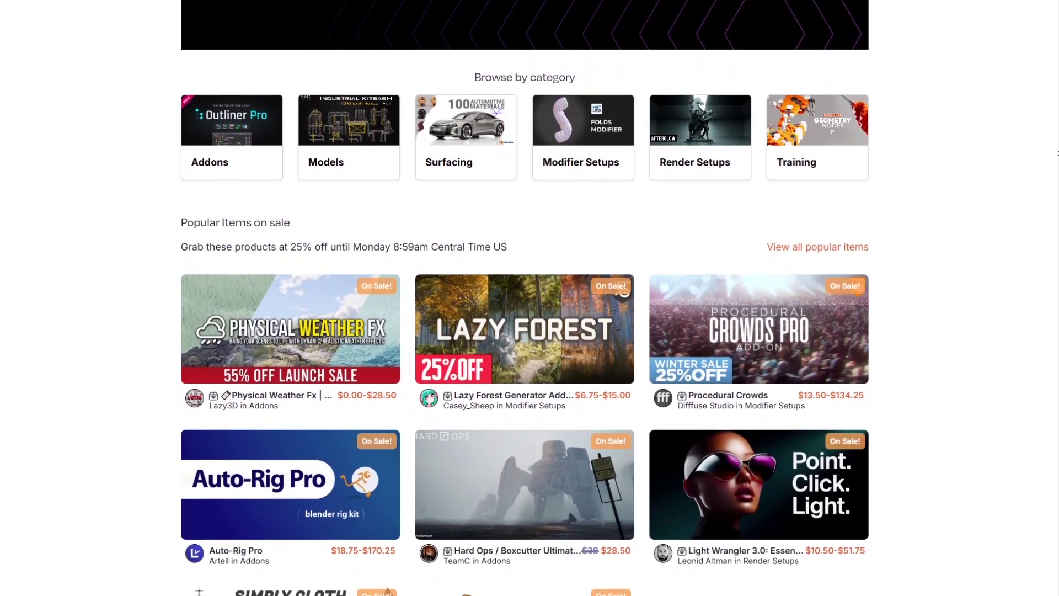
scroll(530, 298, down, 1)
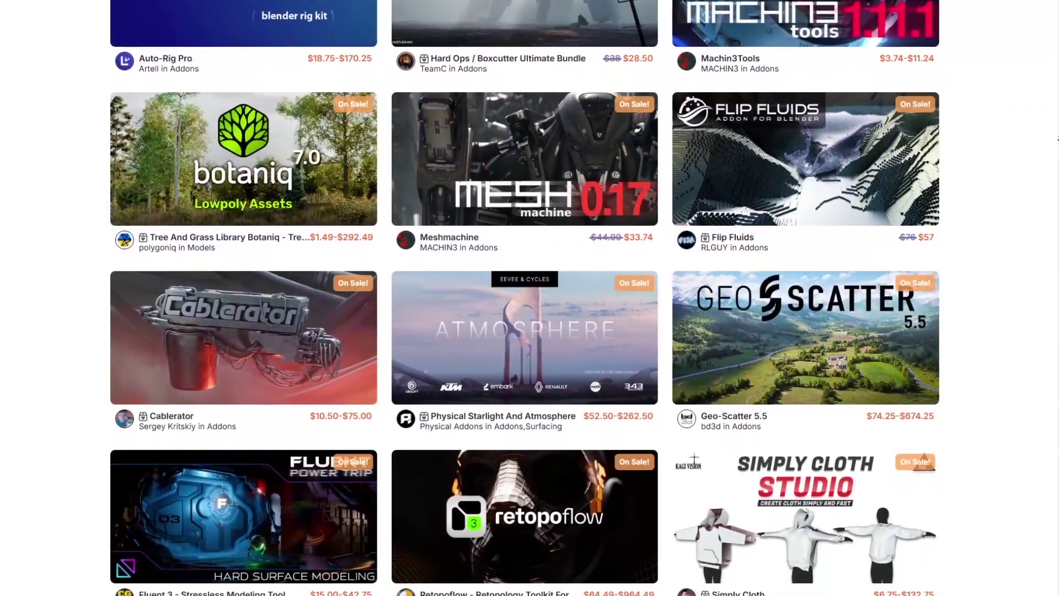
scroll(530, 298, down, 1)
scroll(529, 298, down, 4)
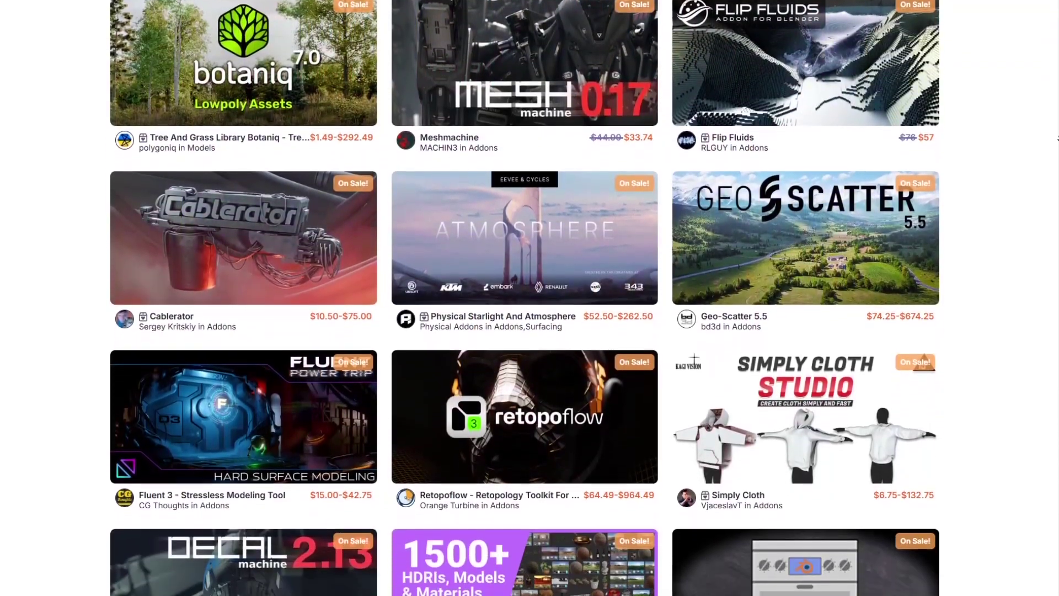
scroll(530, 297, down, 2)
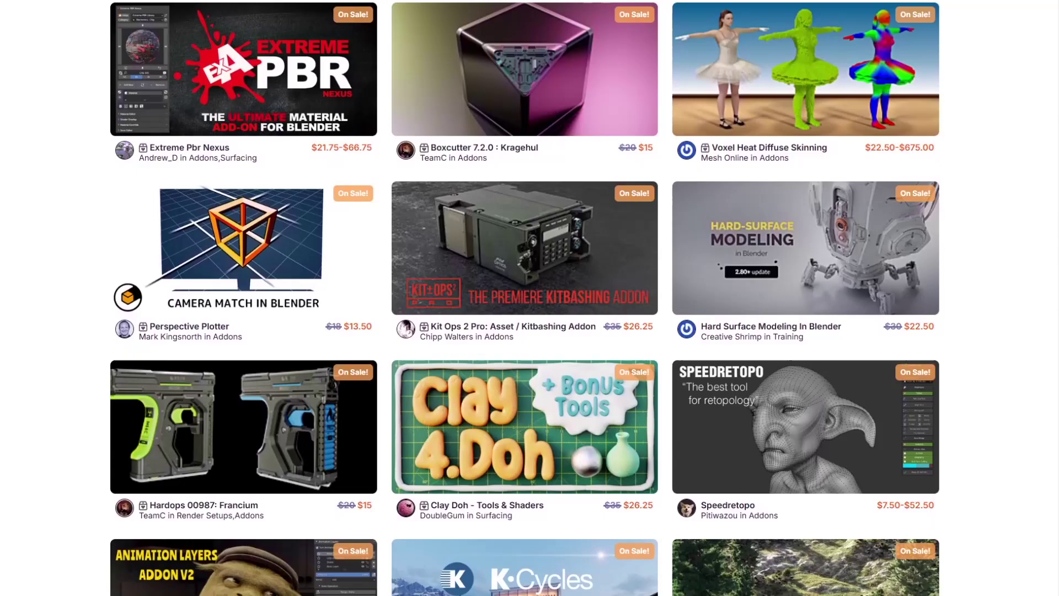
scroll(529, 298, down, 4)
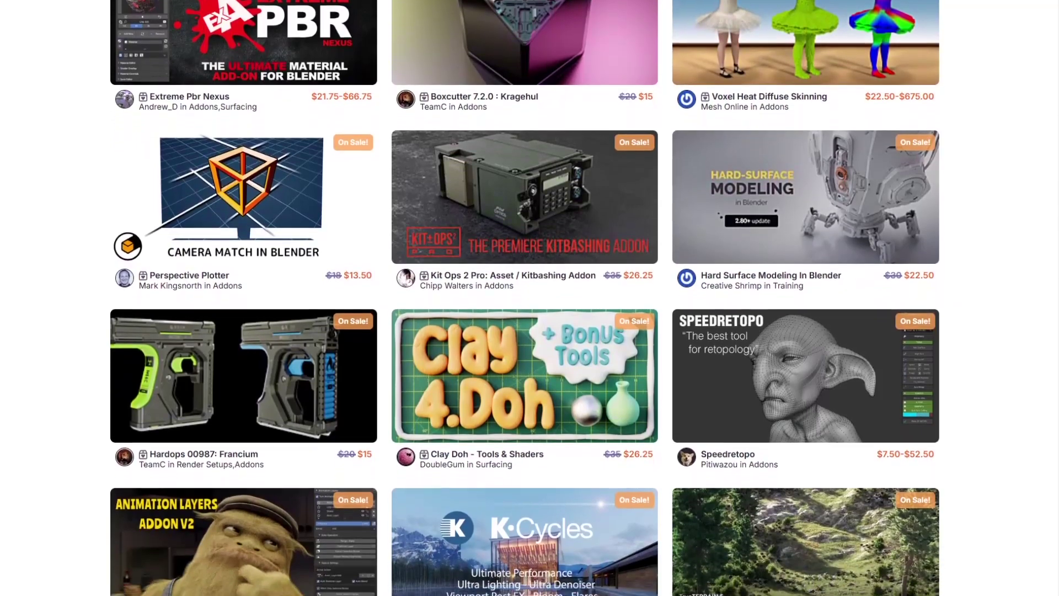
scroll(529, 298, down, 2)
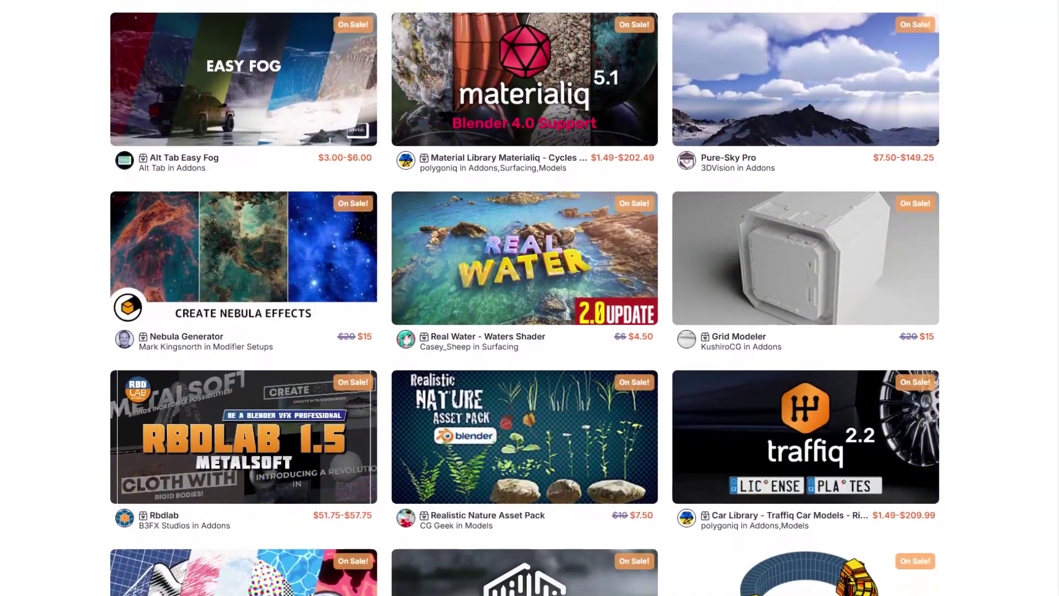
scroll(529, 297, down, 1)
scroll(530, 298, down, 4)
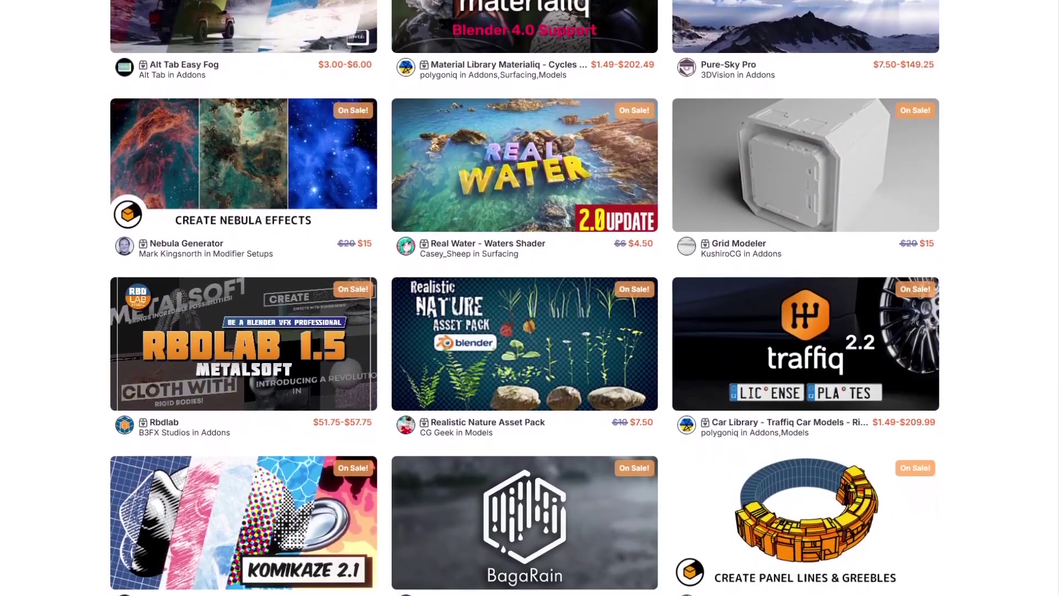
scroll(529, 298, down, 1)
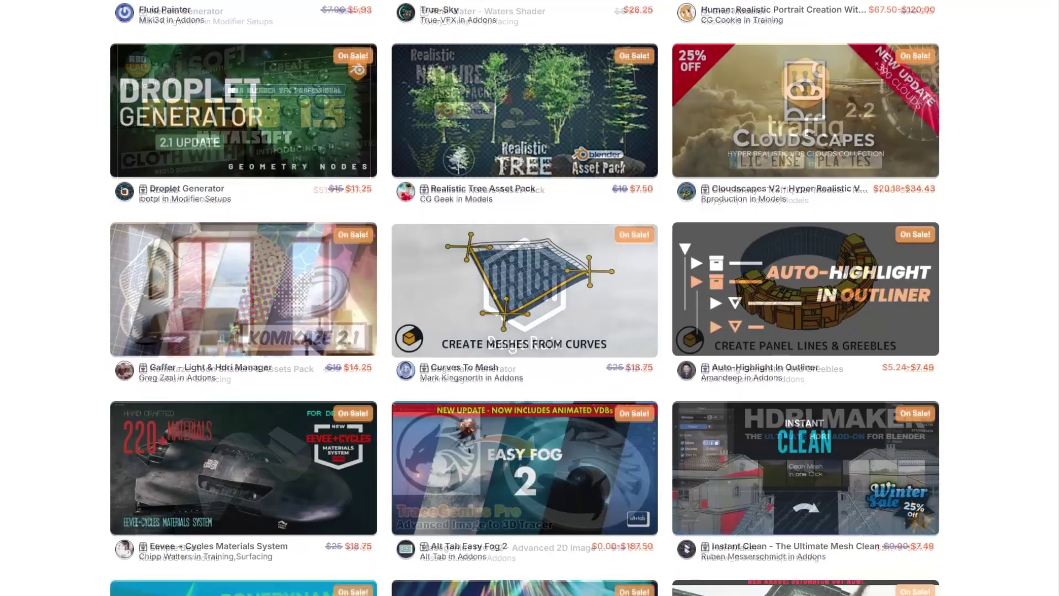
scroll(530, 298, down, 2)
scroll(530, 298, down, 4)
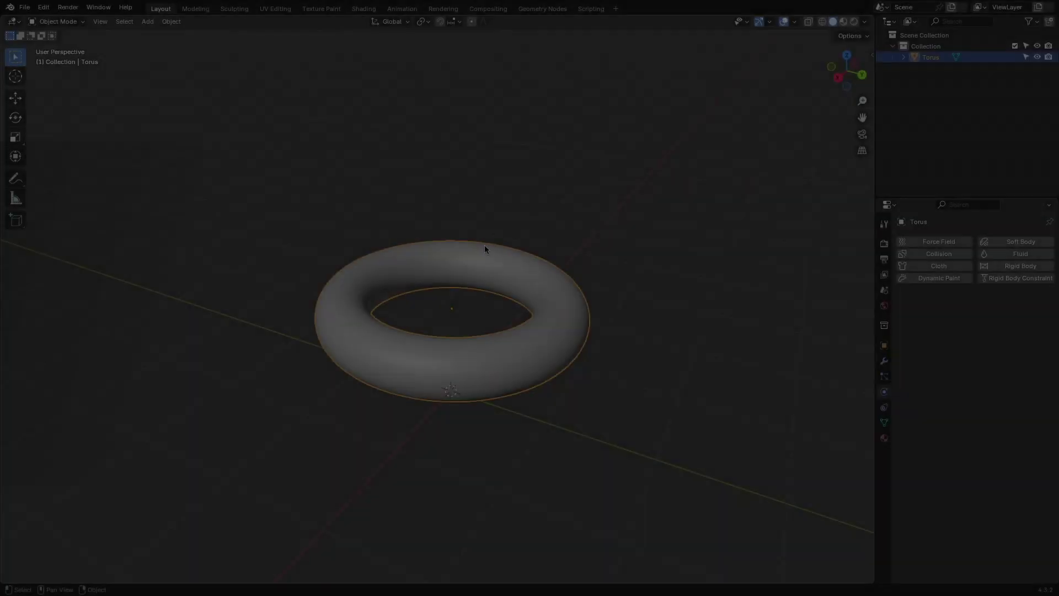
Cell-fracture the torus with Source Limit 150 and Noise 0.42.
click(171, 21)
mouse_move(232, 337)
click(172, 447)
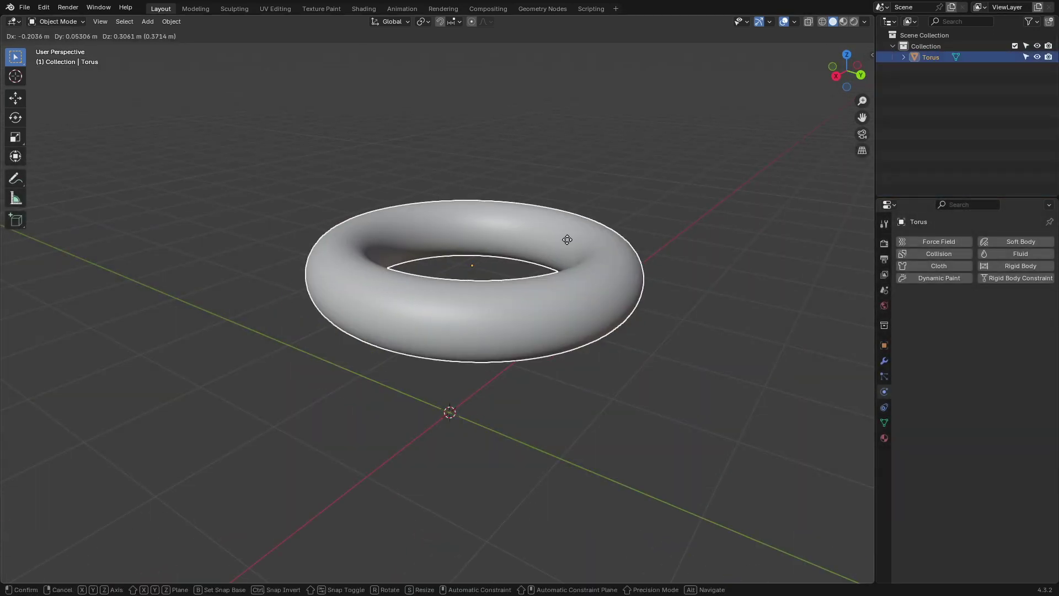
click(171, 21)
click(350, 276)
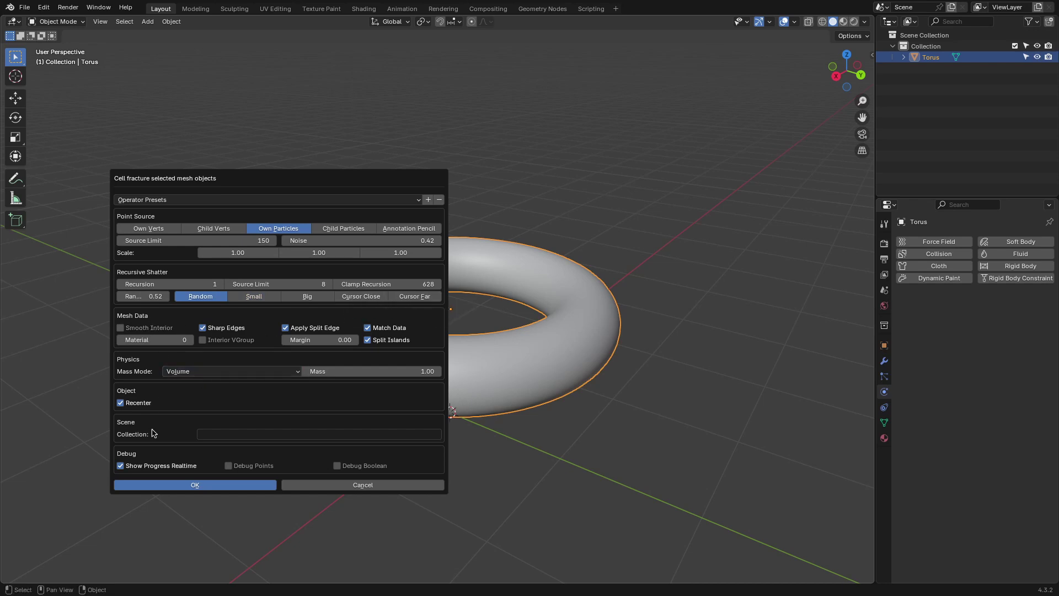
click(237, 485)
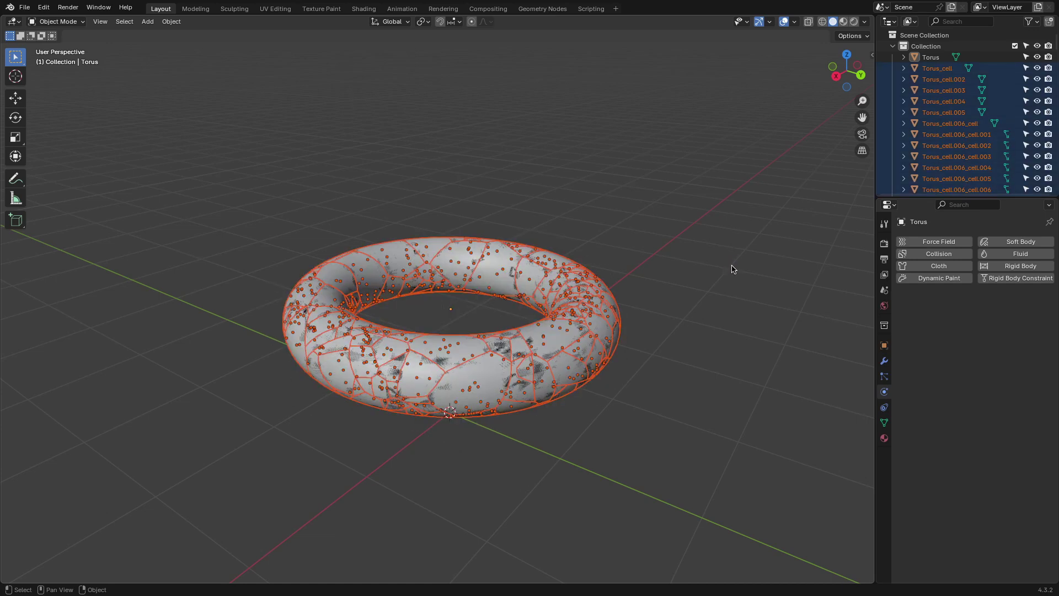
Select a single fracture piece and try moving it away, then cancel the move.
click(629, 230)
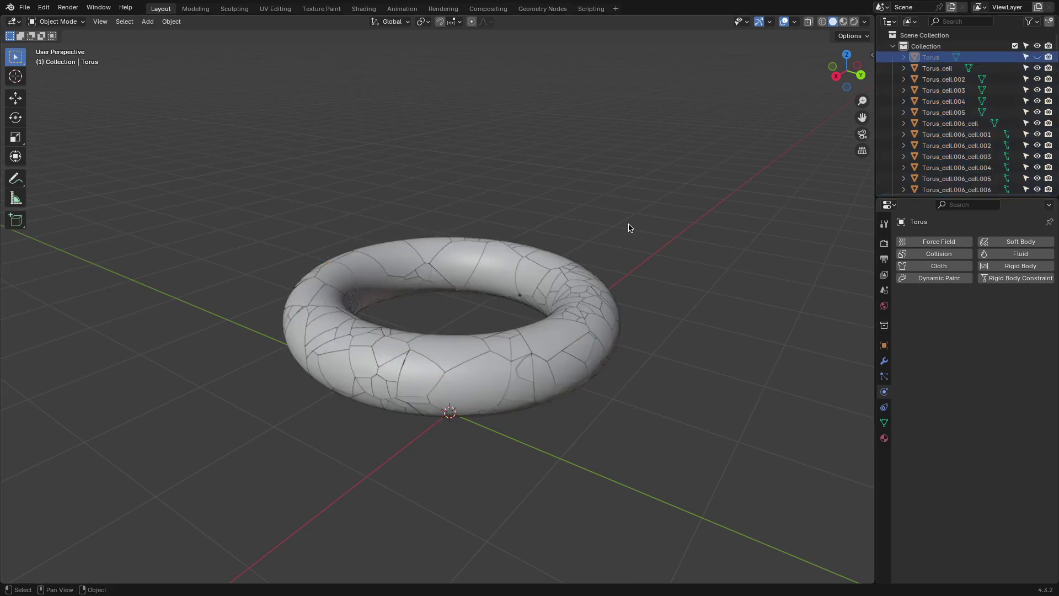
middle_drag(629, 229, 514, 321)
click(514, 321)
key(g)
right_click(768, 355)
scroll(441, 396, up, 3)
Select another fracture piece, then remove the cutter from the FractureLab cutter list.
click(393, 346)
middle_drag(441, 396, 556, 338)
scroll(393, 346, down, 4)
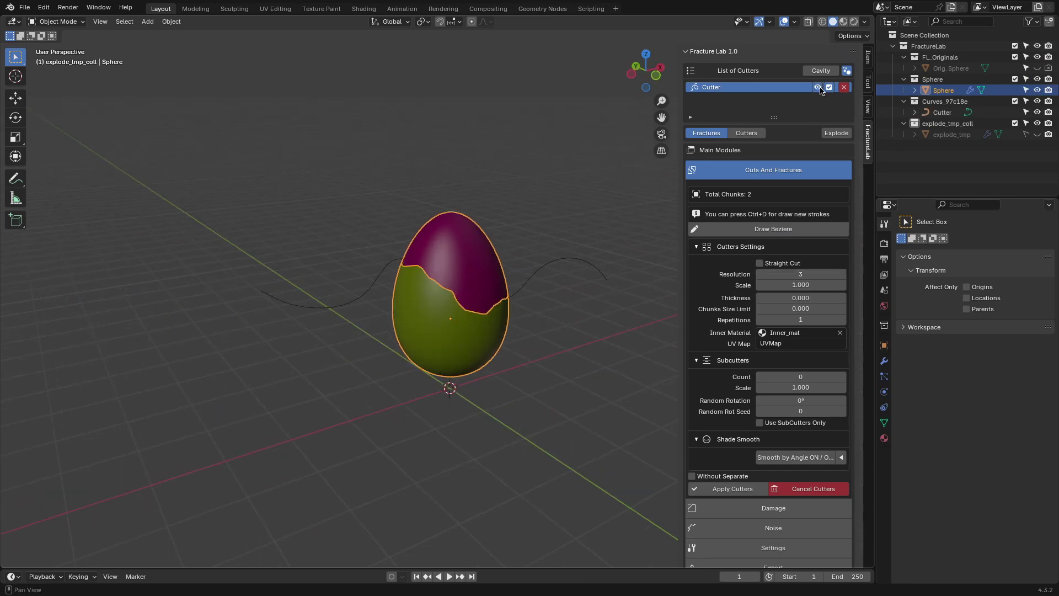
click(843, 88)
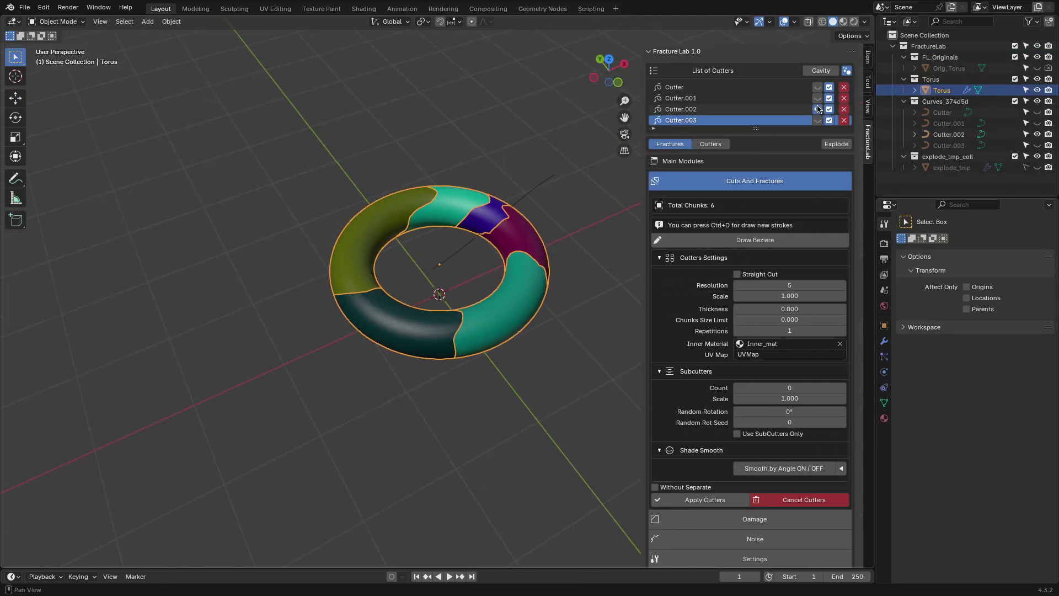
Edit the Cutter.002 curve and move one of its control points.
click(817, 108)
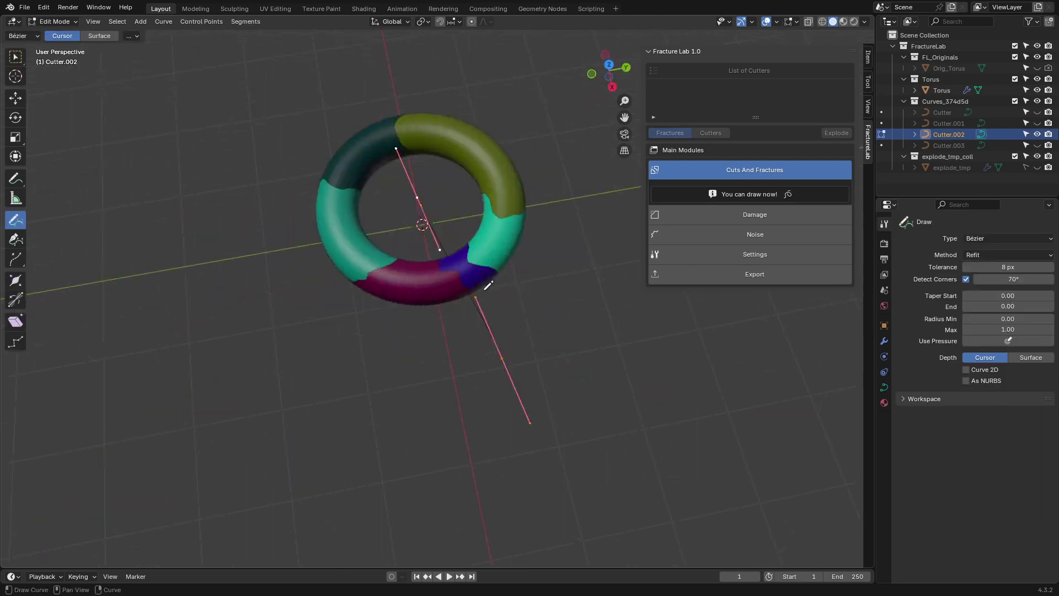
click(15, 98)
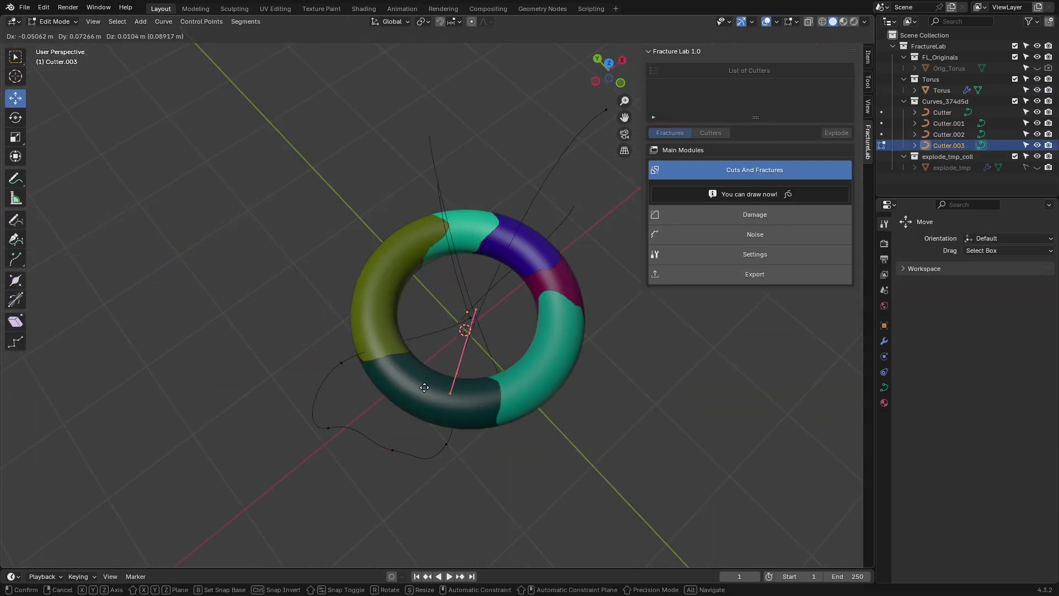
click(524, 200)
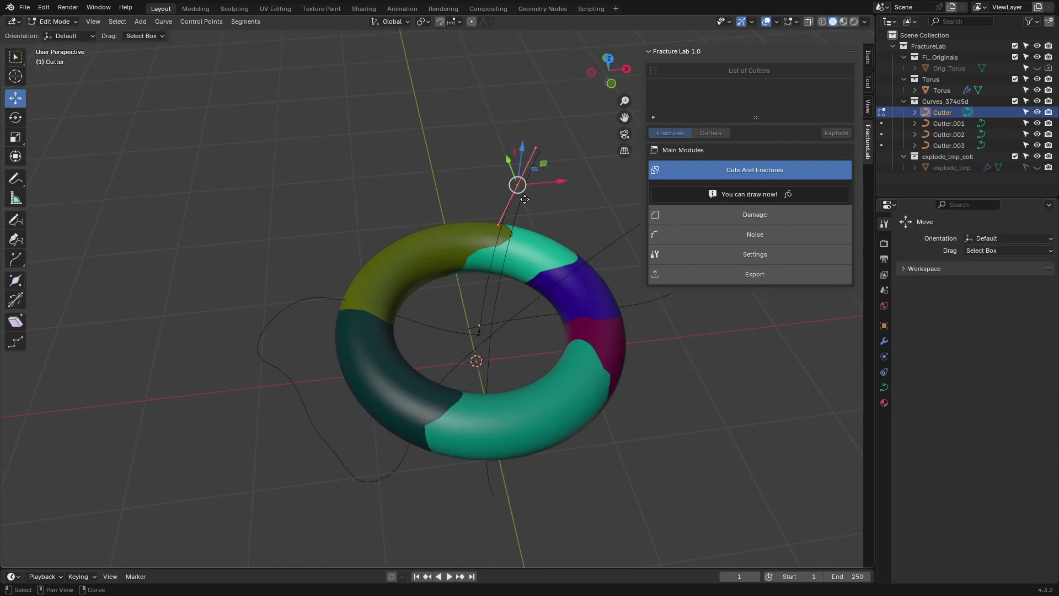
middle_drag(525, 199, 450, 219)
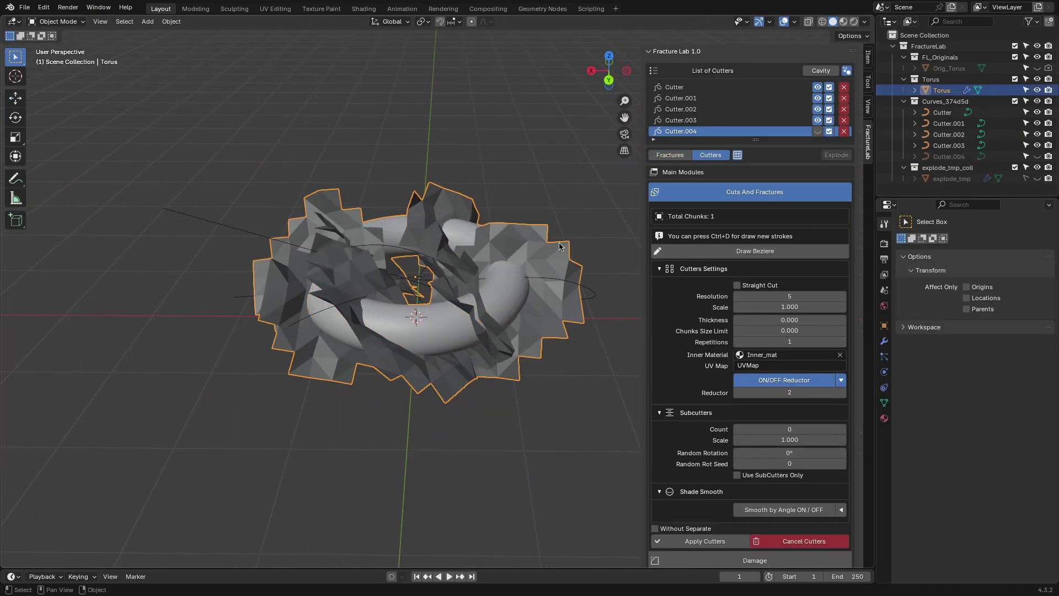
Exclude and delete the Cutter curve, then raise the cutter resolution to 40.
click(829, 87)
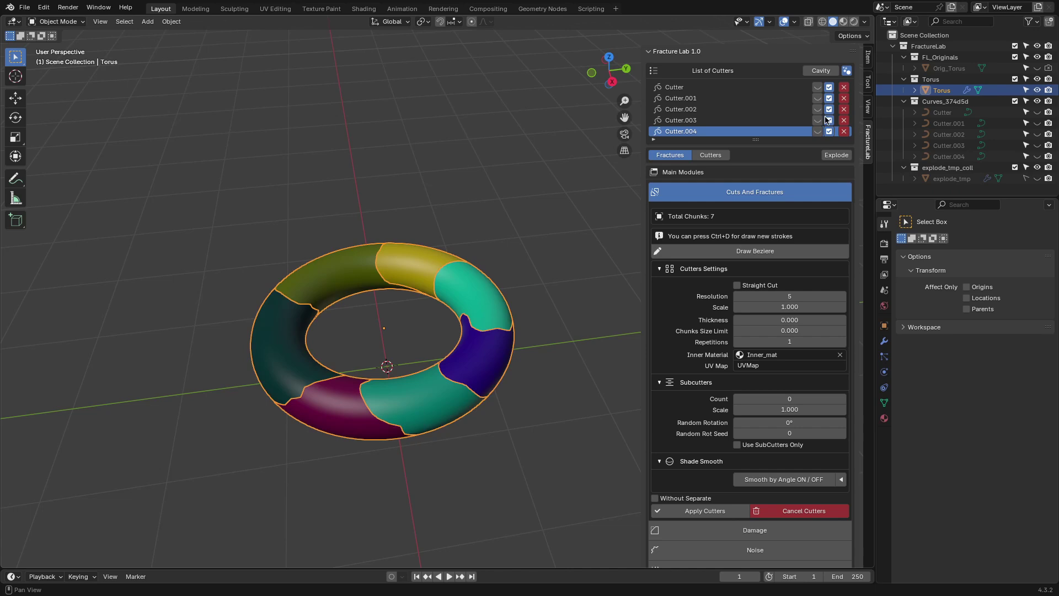
click(844, 88)
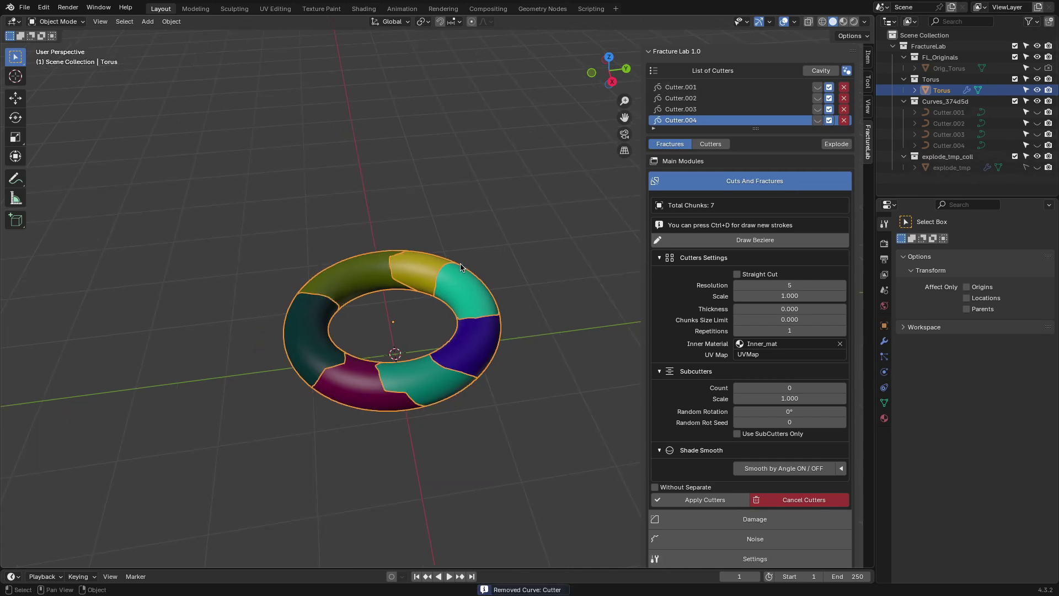
scroll(556, 234, up, 3)
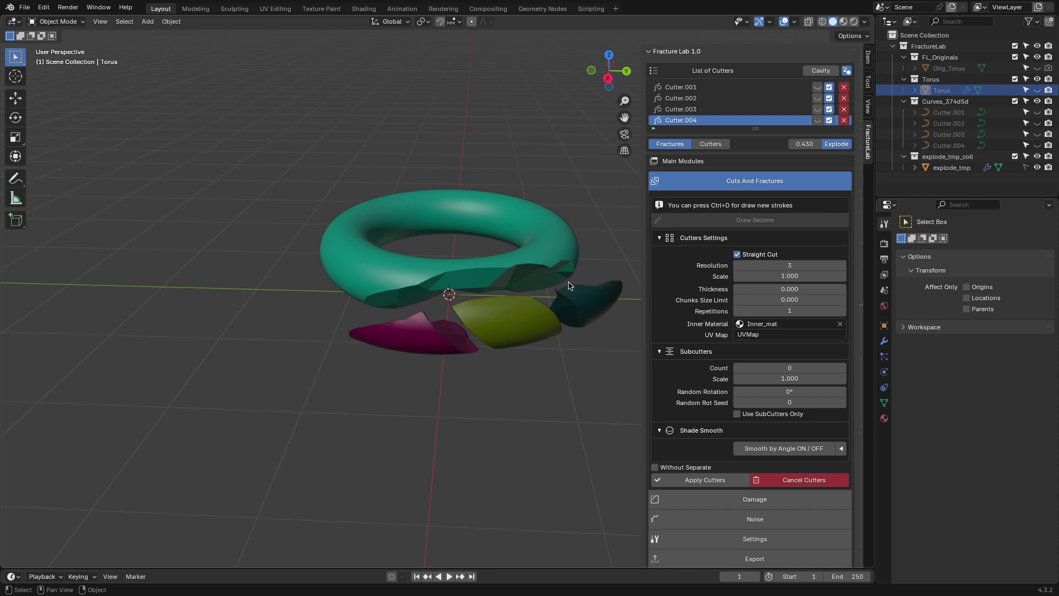
drag(761, 264, 771, 262)
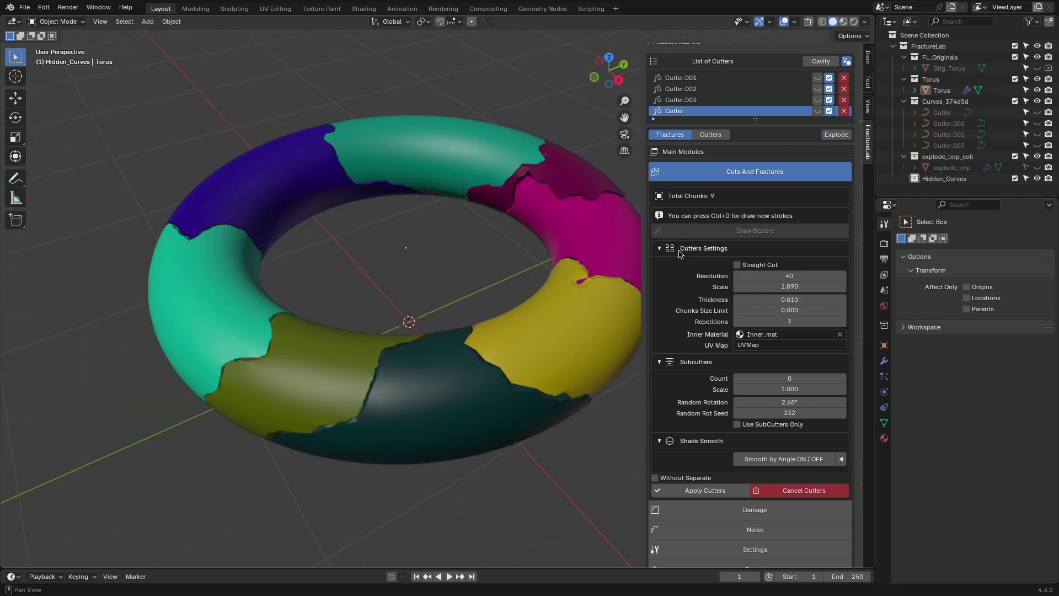
Add damage to the fractured torus from the Fracture Lab Damage module.
click(714, 178)
click(744, 192)
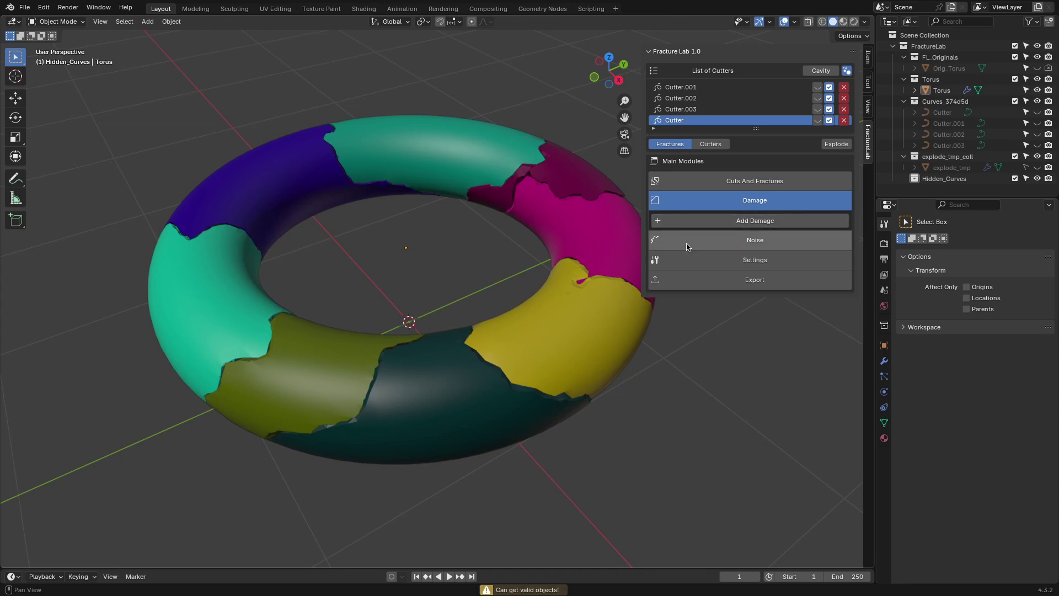
click(740, 220)
middle_drag(580, 276, 452, 309)
Set the damage resolution to 3 and commit it.
drag(836, 238, 816, 237)
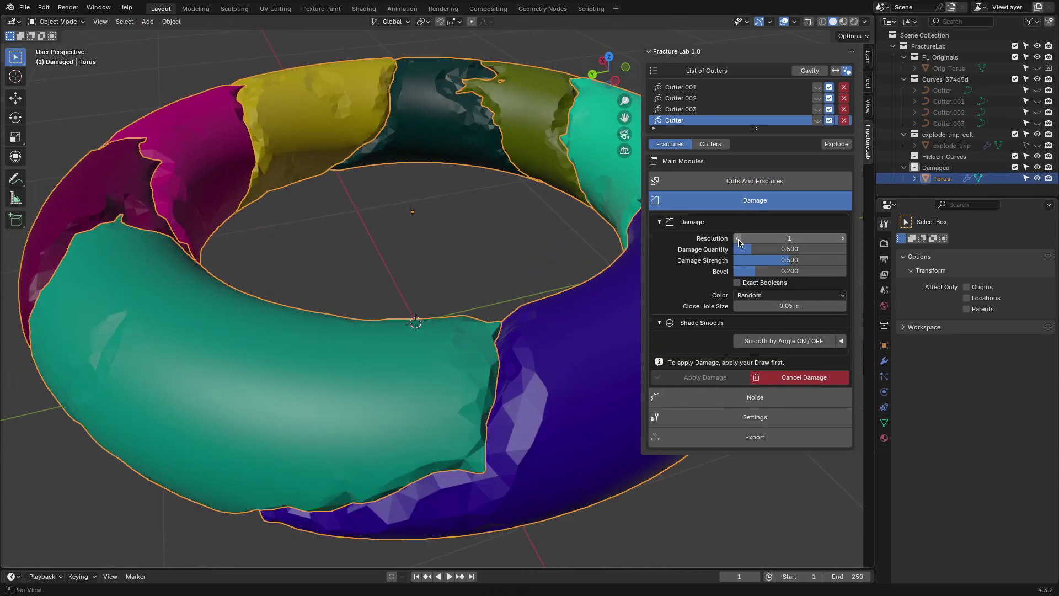
click(843, 238)
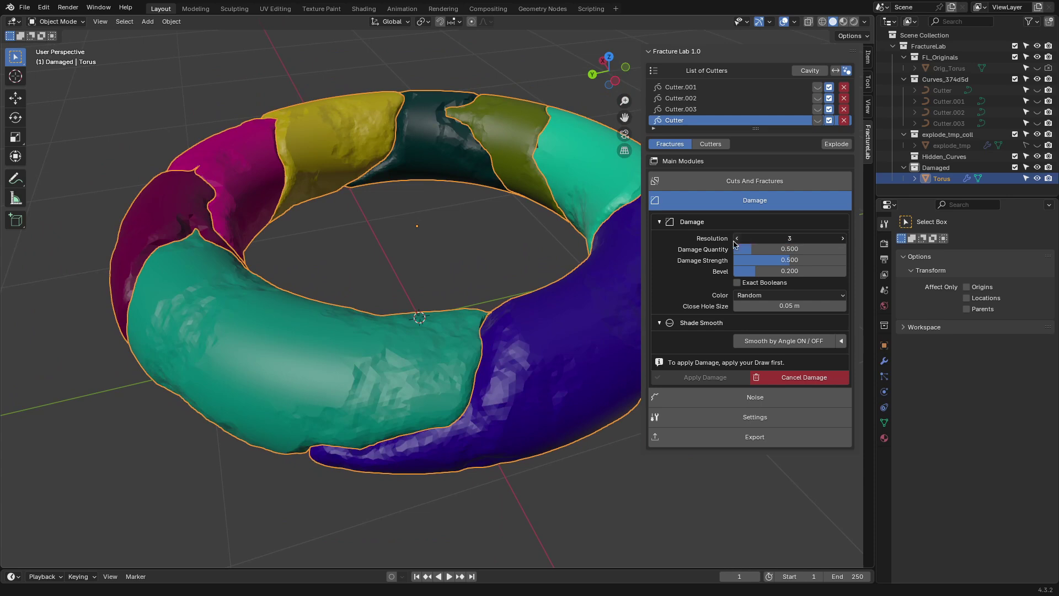
scroll(552, 249, up, 2)
click(755, 181)
key(Return)
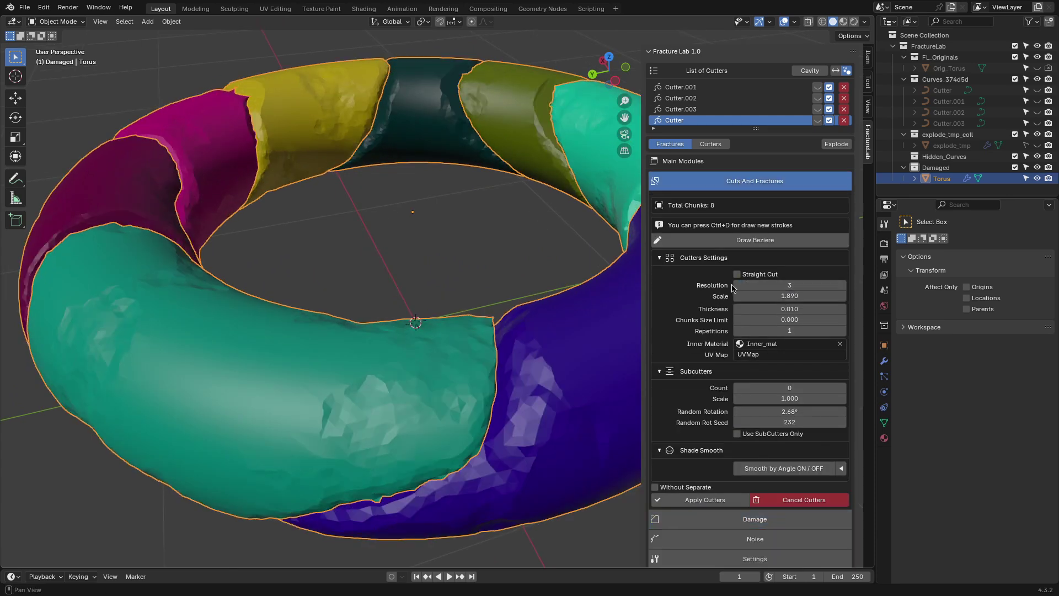
click(754, 180)
click(754, 201)
Raise the torus Damage Quantity slider, then bring it back down to about 0.4.
mouse_move(762, 249)
mouse_down()
mouse_move(777, 259)
mouse_move(762, 260)
mouse_move(790, 259)
mouse_move(755, 249)
mouse_move(756, 271)
mouse_move(782, 249)
mouse_move(819, 260)
mouse_move(764, 249)
mouse_up()
middle_drag(601, 259, 742, 287)
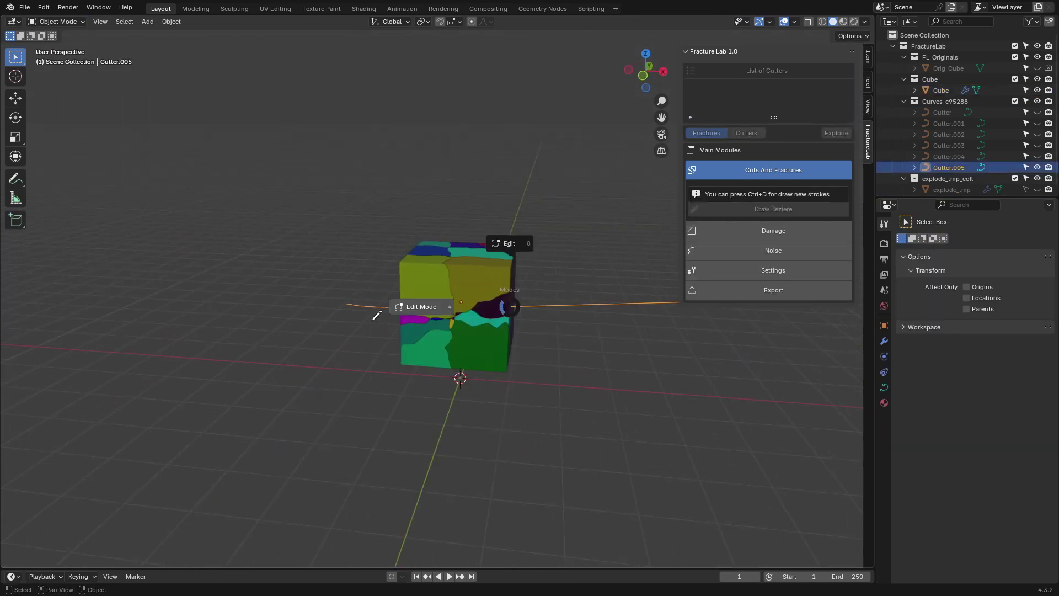
Move the Cutter.005 curve points into a new position and refracture the cube.
key(g)
click(328, 295)
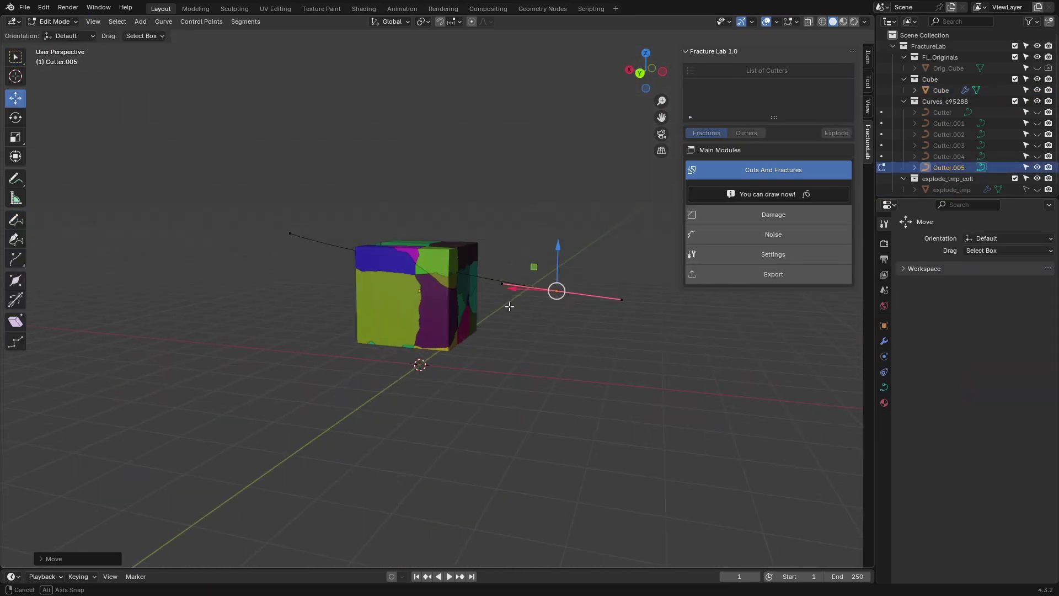
middle_drag(270, 291, 293, 312)
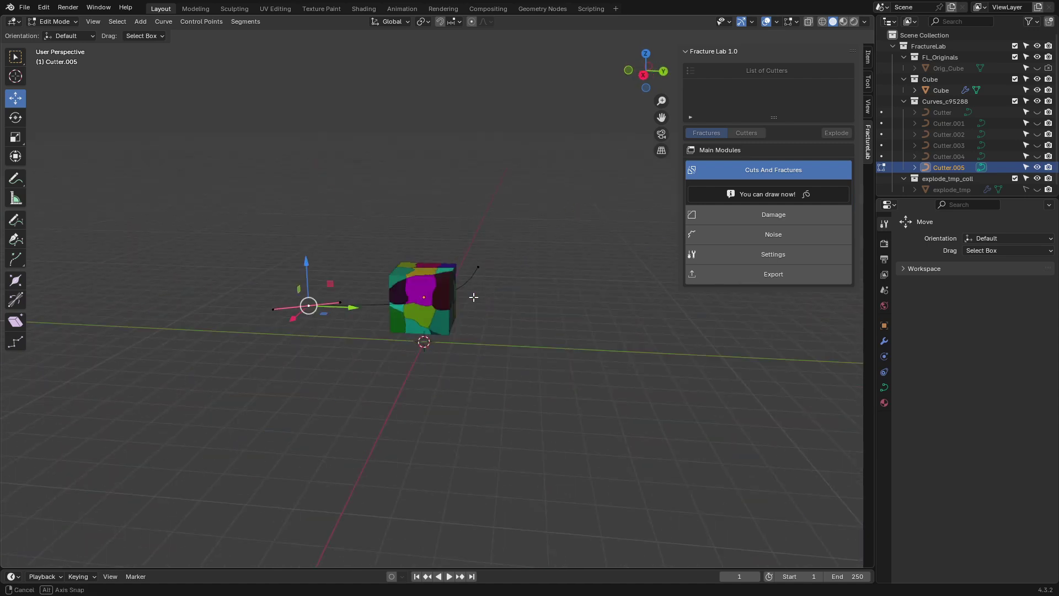
middle_drag(474, 296, 417, 329)
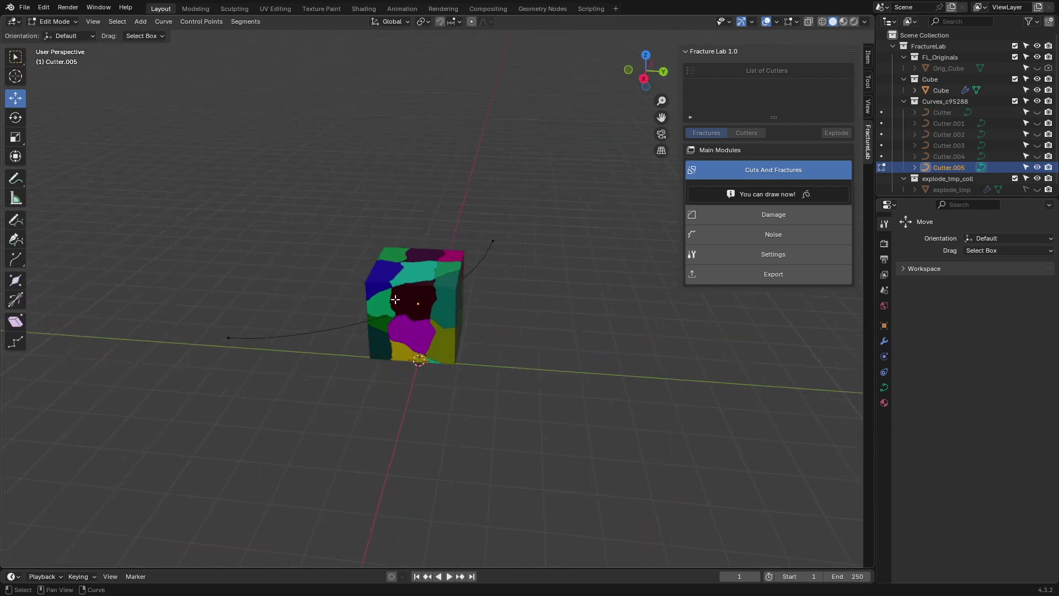
key(Return)
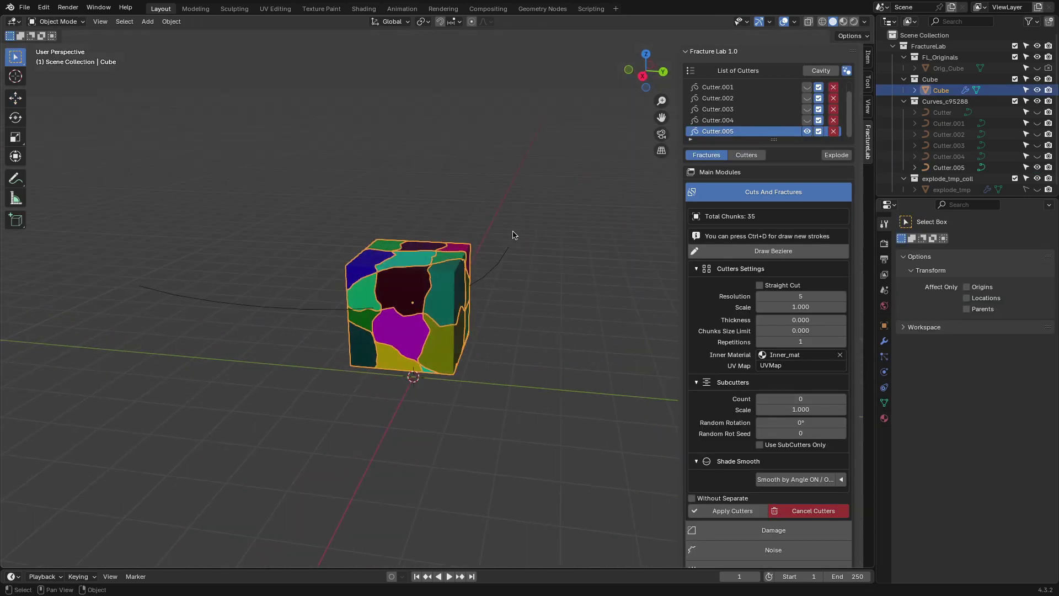
Re-enable the Cutter.002 cut and draw a new cut stroke with Ctrl+D.
click(833, 100)
middle_drag(485, 236, 551, 231)
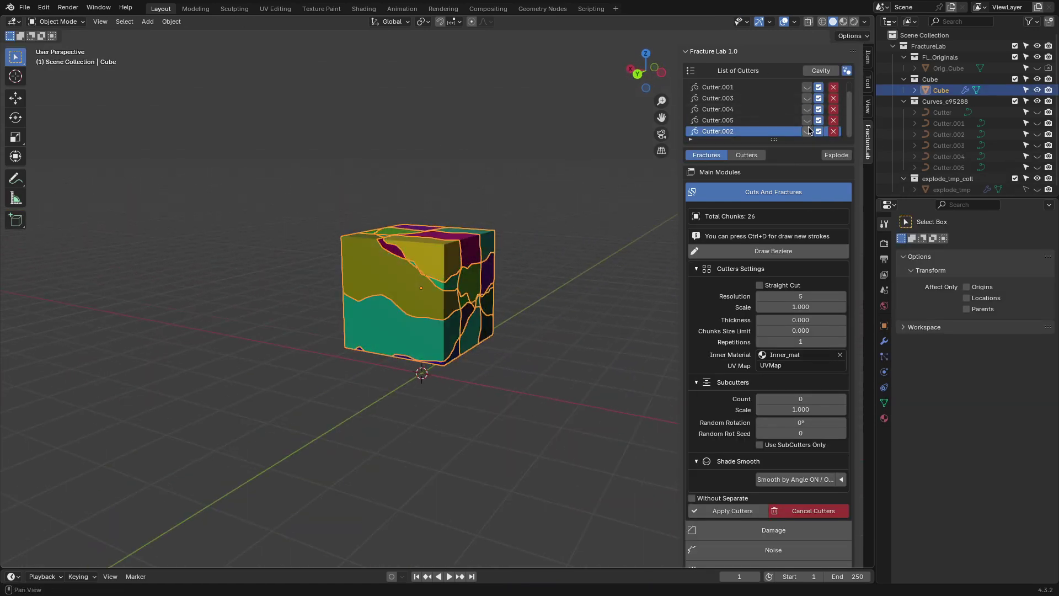
key(ctrl+d)
key(Return)
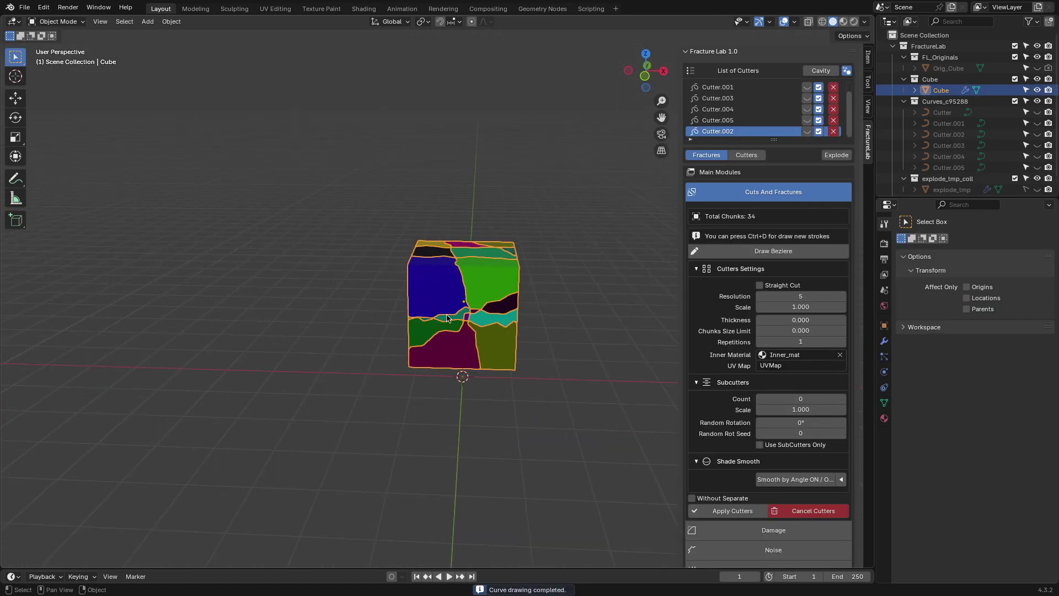
Remove the Cutter.001 cut and redraw a replacement stroke to recut the cube.
click(834, 87)
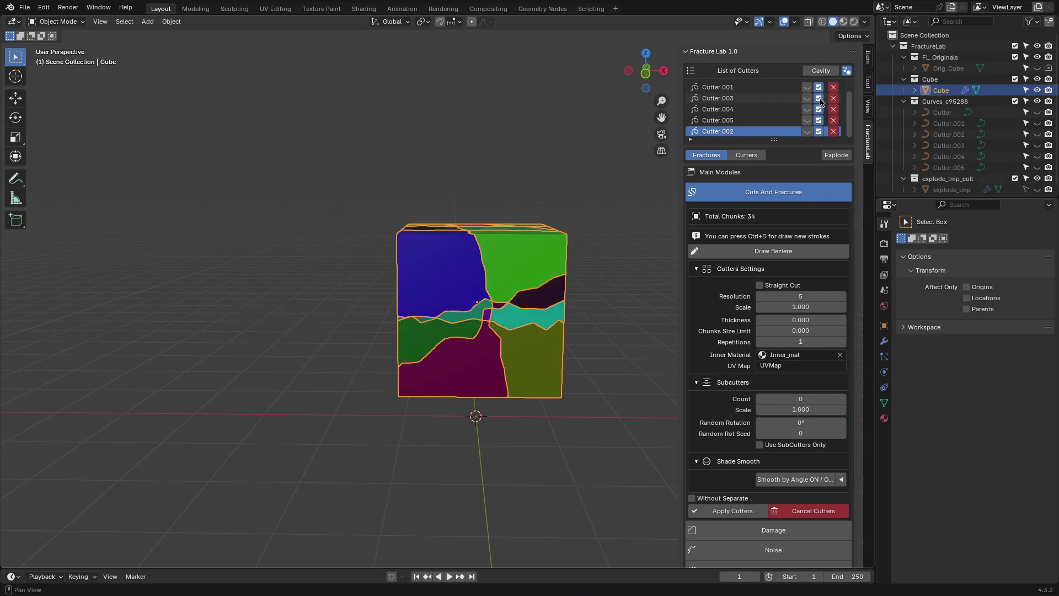
key(ctrl+d)
key(Return)
mouse_move(492, 263)
middle_down()
mouse_move(410, 292)
mouse_move(430, 229)
mouse_move(458, 237)
middle_up()
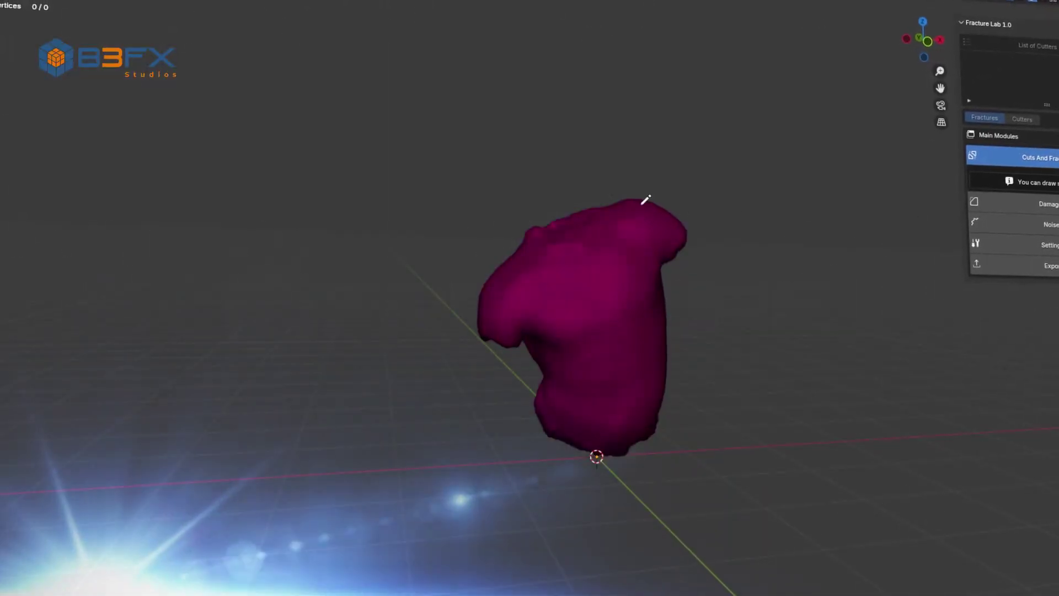
key(Return)
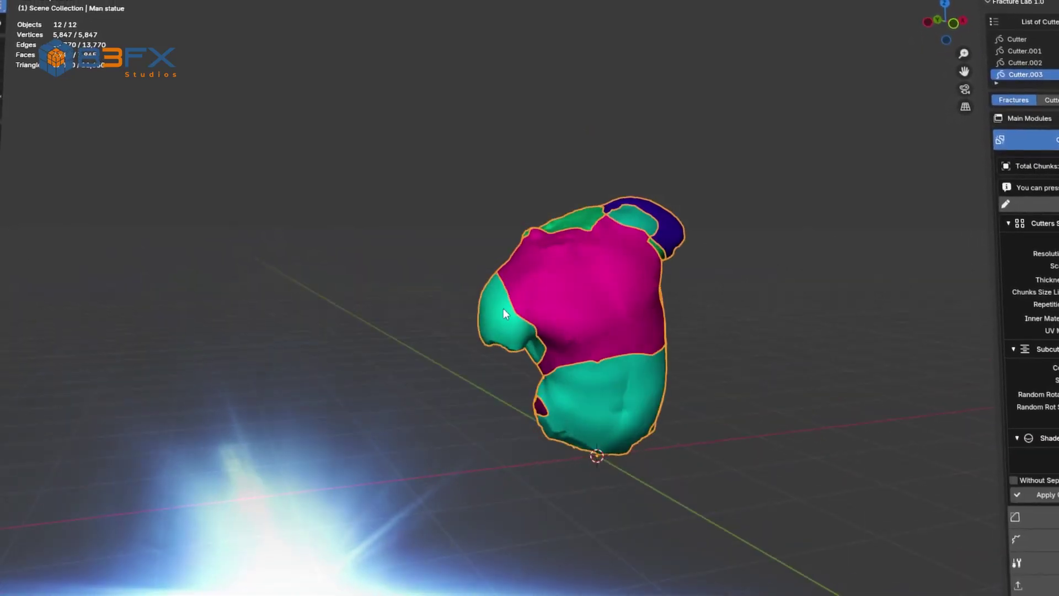
Draw a Bezier cutter stroke across the red cube and commit the split.
drag(491, 307, 722, 291)
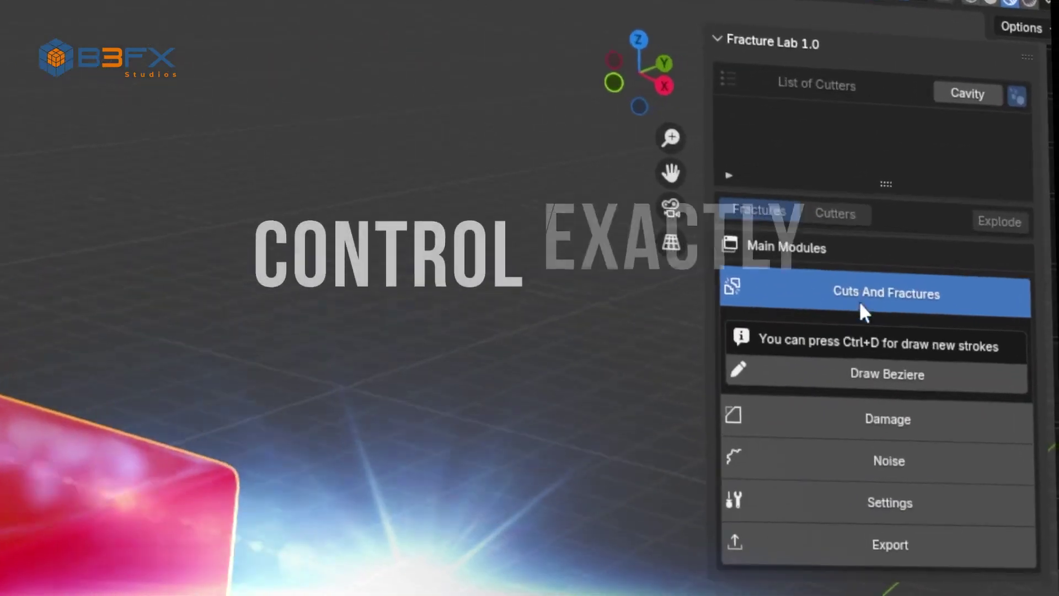
click(865, 379)
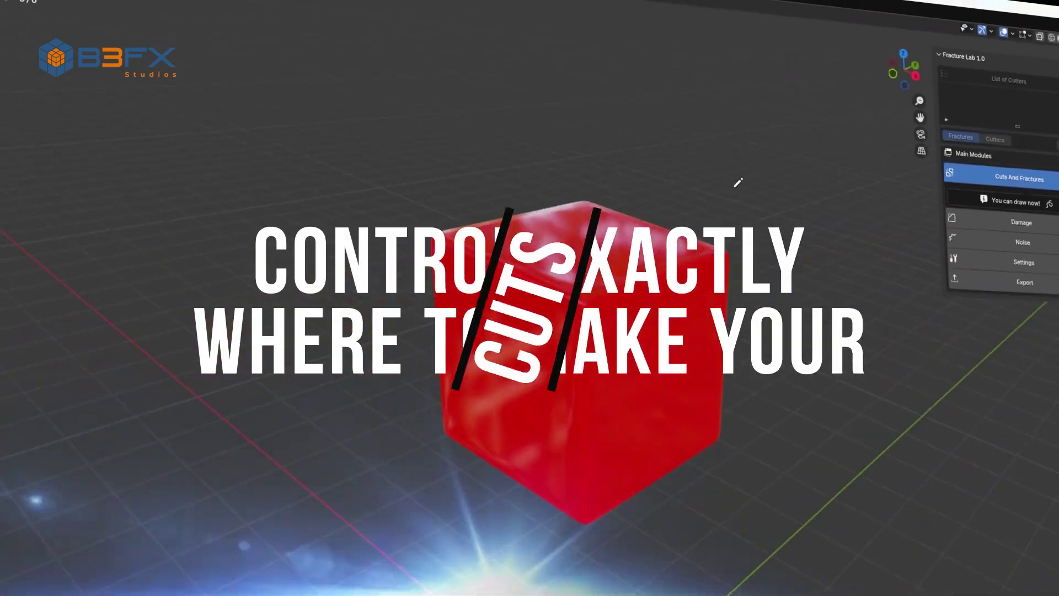
drag(737, 180, 406, 506)
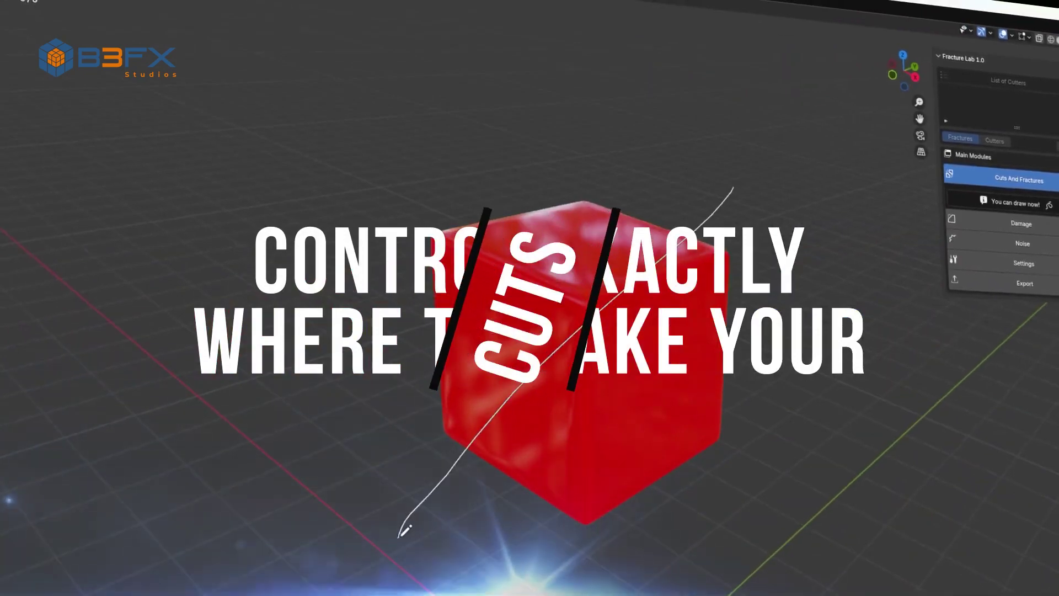
key(Return)
Add another cut stroke, then explode the fragments apart to an amount of 0.620.
drag(357, 343, 565, 355)
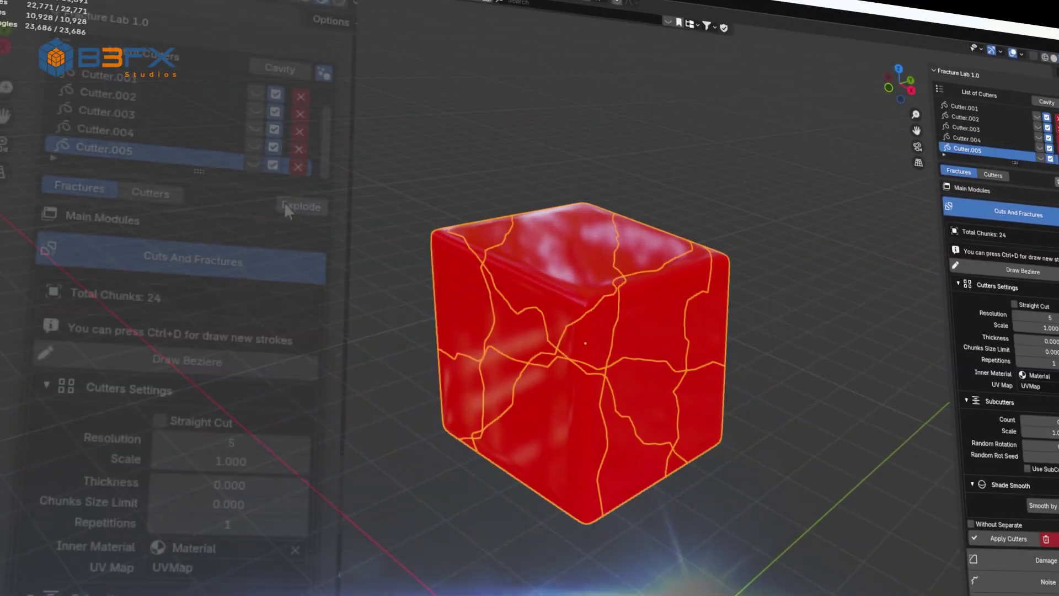
click(301, 207)
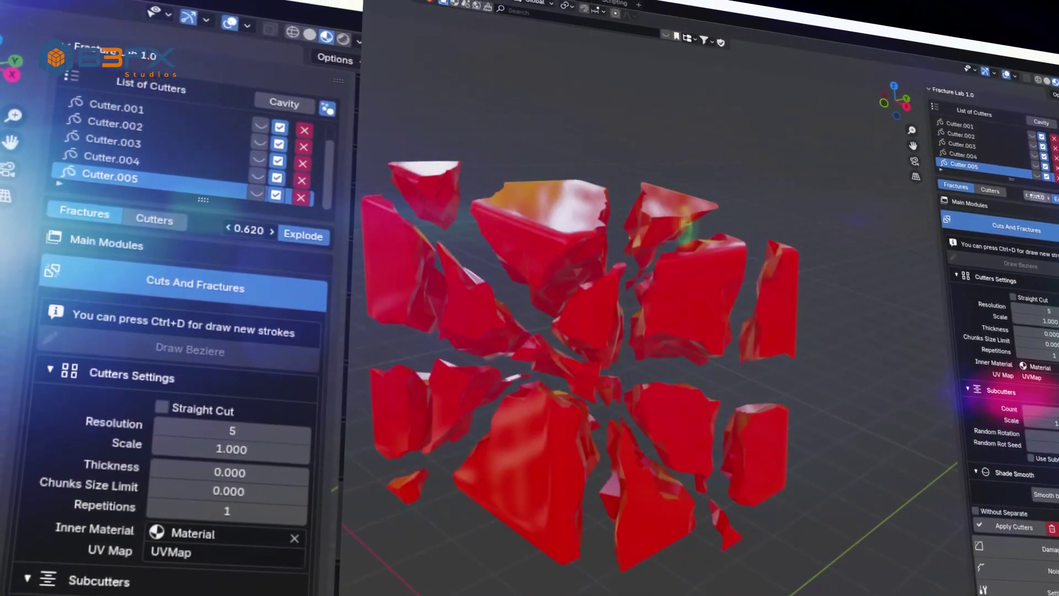
drag(262, 223, 309, 223)
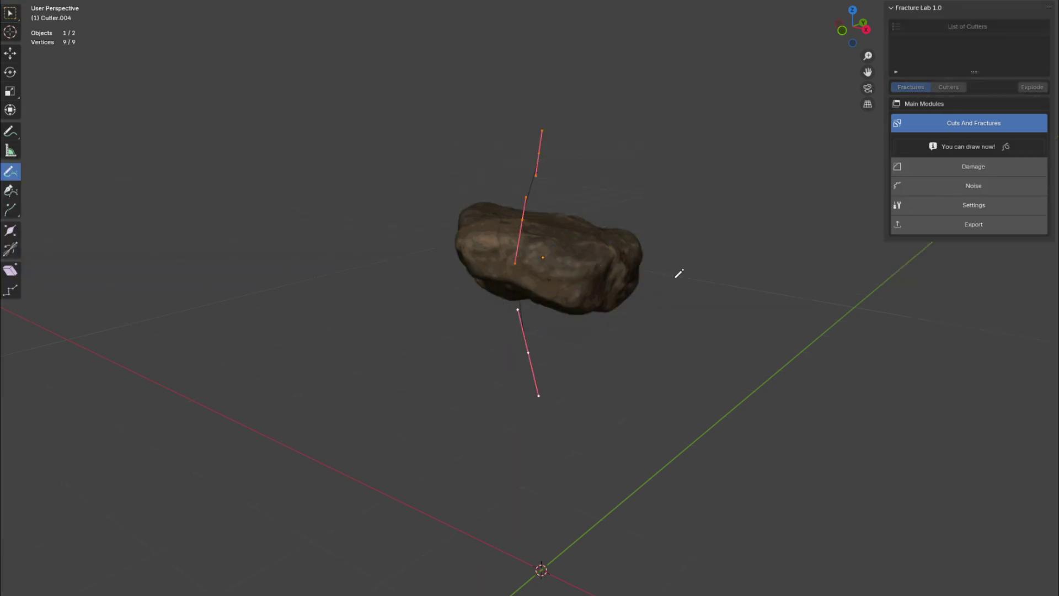
Fracture the rock with the drawn cutters and export the fractures to RBDLab.
key(Return)
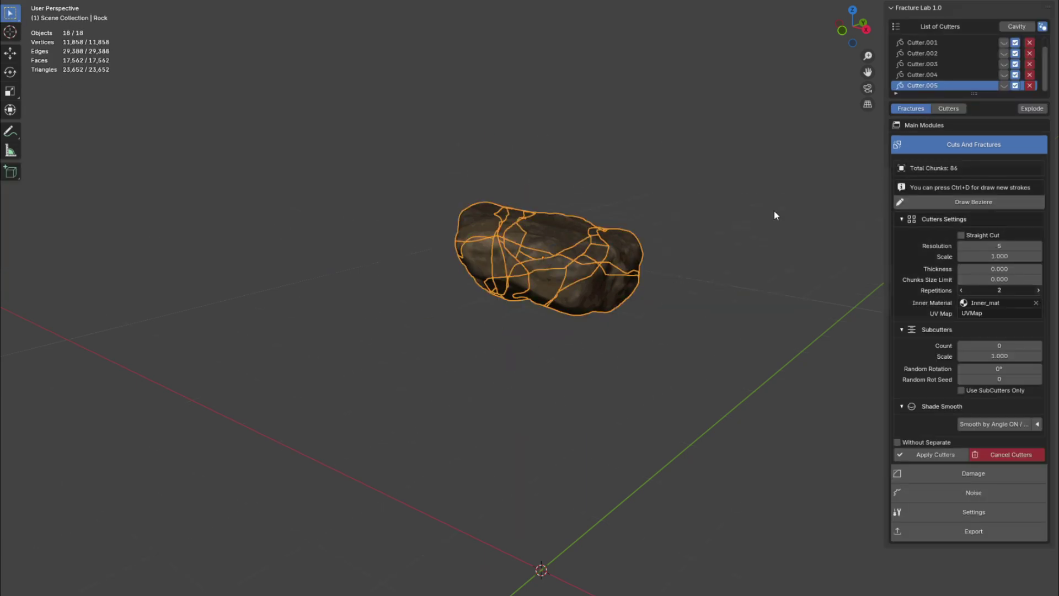
click(974, 531)
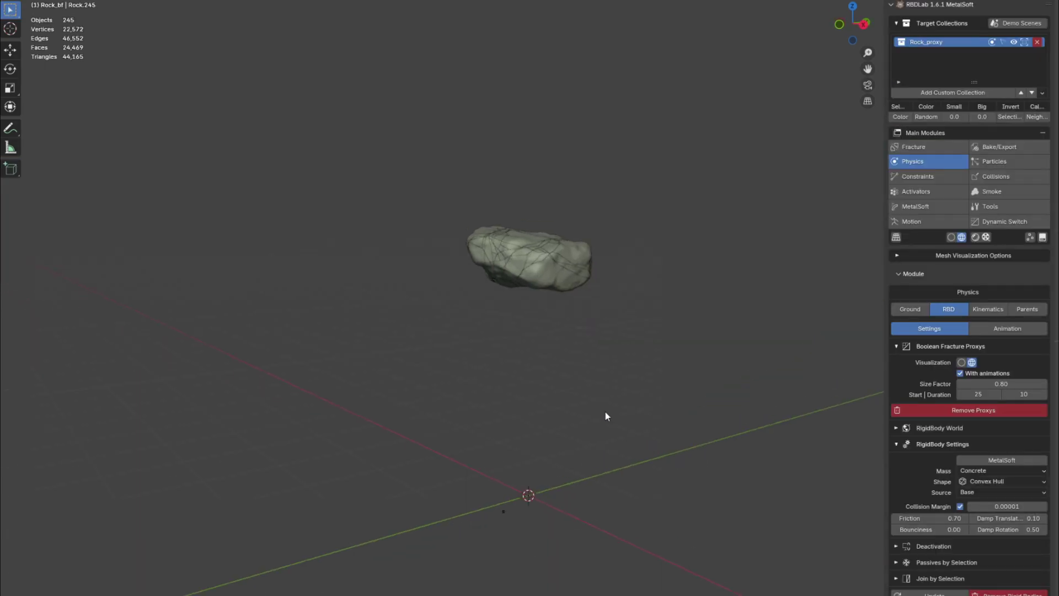
middle_drag(682, 483, 593, 571)
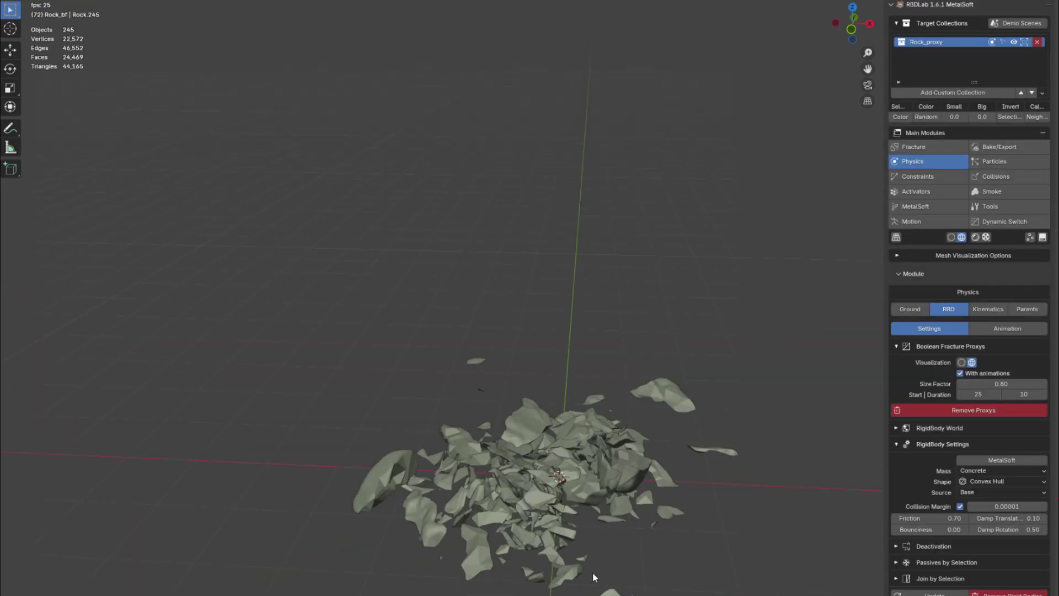
Reset to the intact rock and play the simulation so it crumbles into debris.
key(Escape)
key(space)
middle_drag(292, 520, 474, 489)
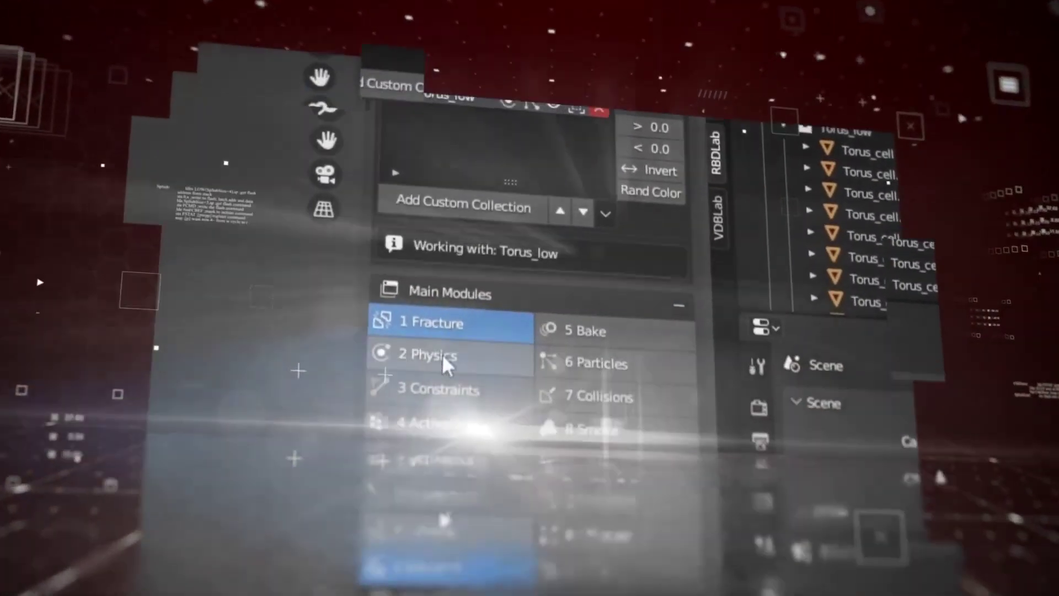
Switch RBDLab to the Physics module and create debris from the broken chunks.
click(441, 393)
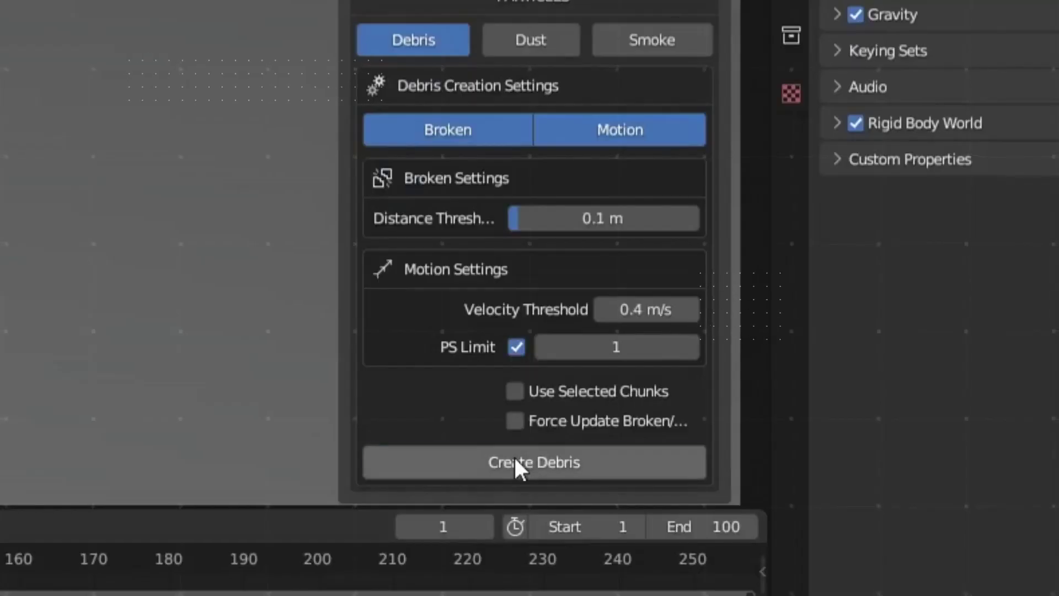
click(516, 463)
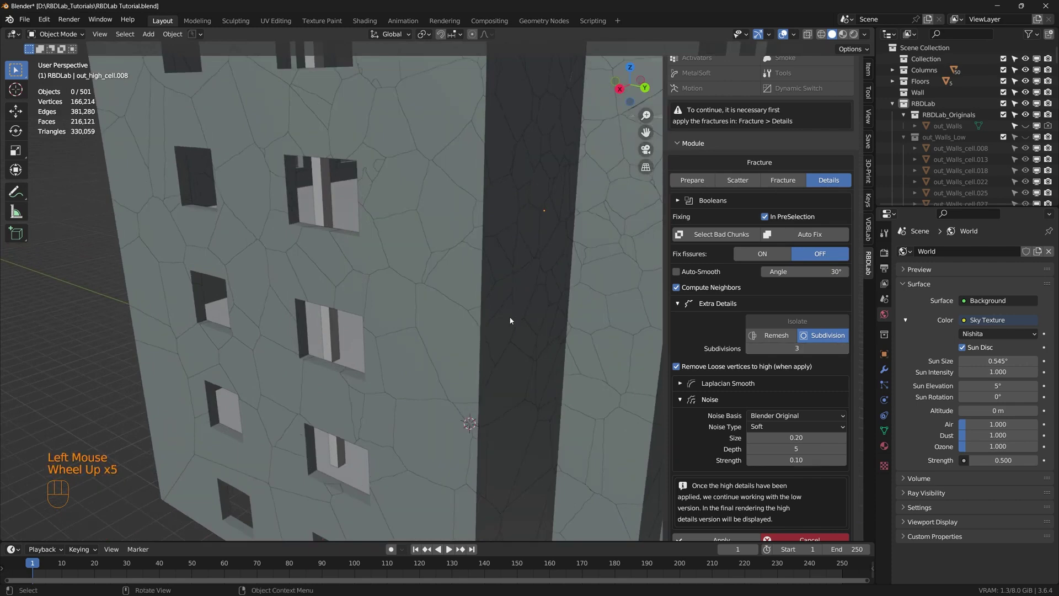
Select the pink floor chunks on the building wall.
click(364, 381)
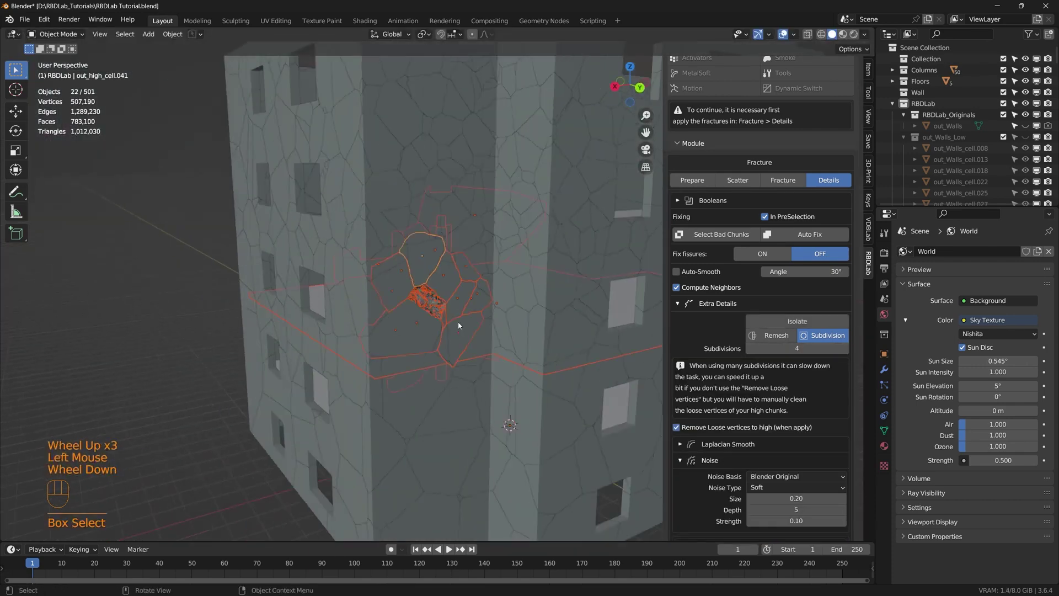
scroll(407, 298, up, 4)
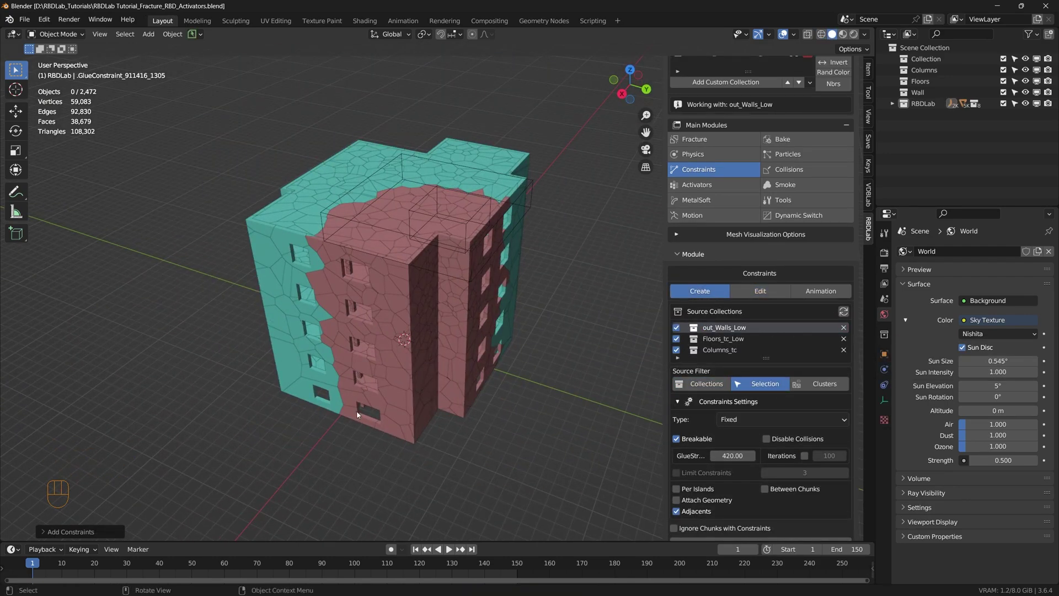
scroll(761, 221, up, 4)
click(833, 99)
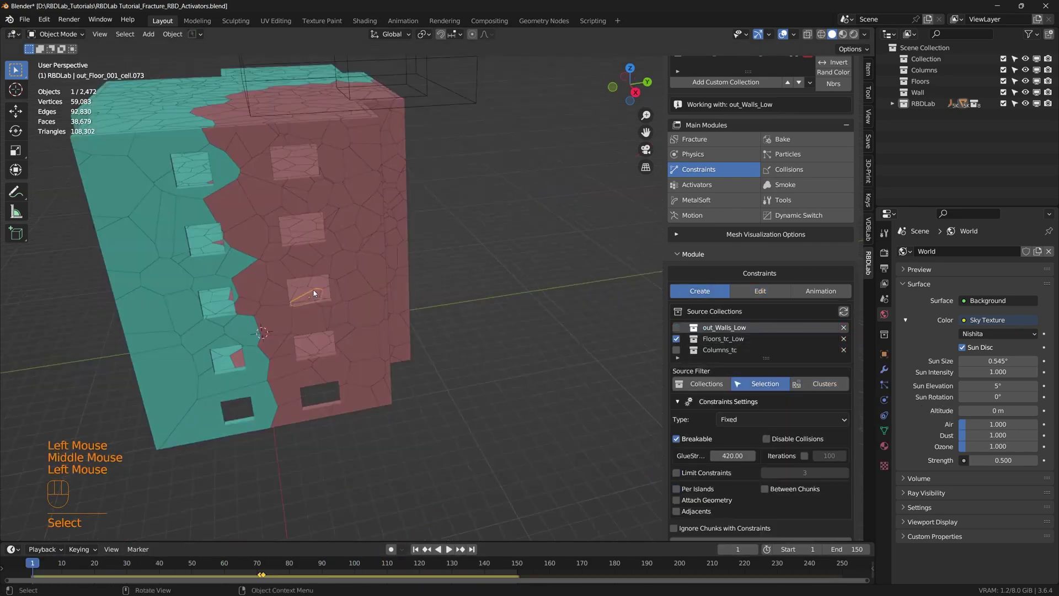
shift+middle_drag(331, 231, 379, 326)
Set glue strength to 2 and create fixed constraint groups for the floors and columns.
click(729, 435)
text(200.00)
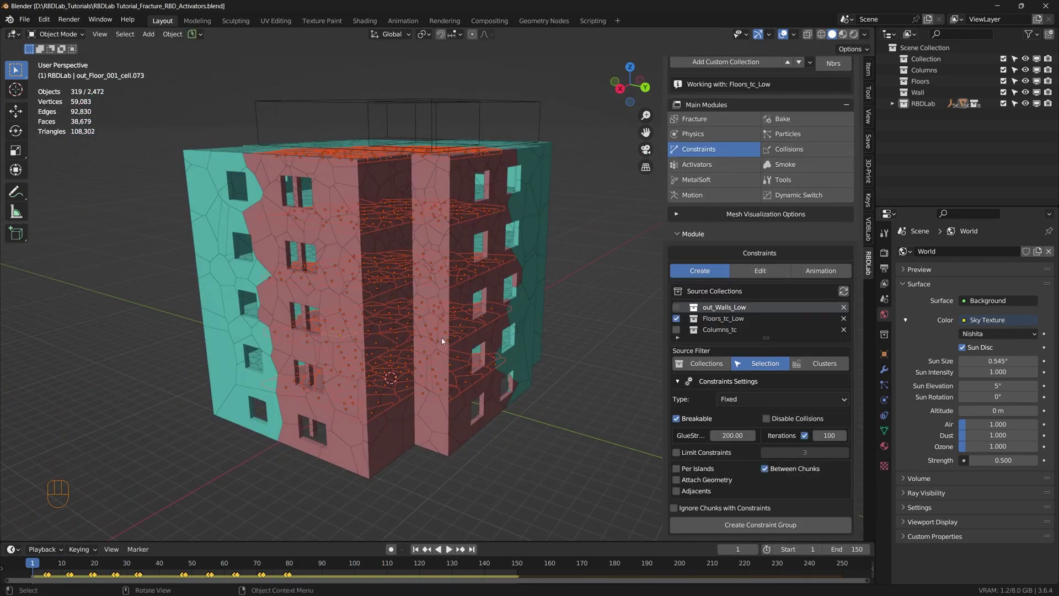
click(760, 525)
key(space)
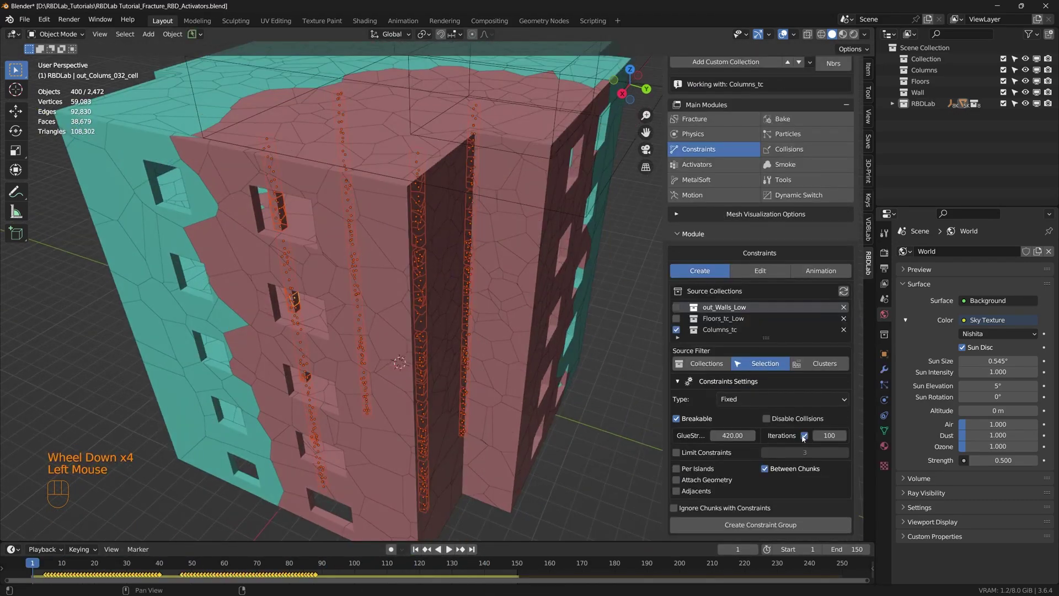
click(760, 524)
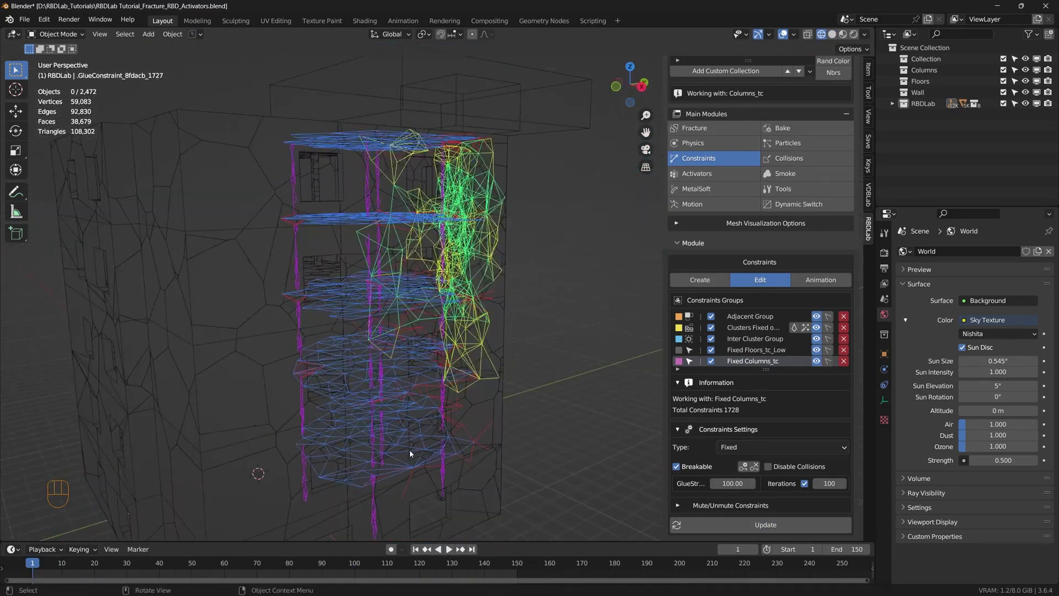
Inspect the wireframe constraints and play the building collapse.
middle_drag(441, 381, 481, 384)
scroll(761, 331, down, 3)
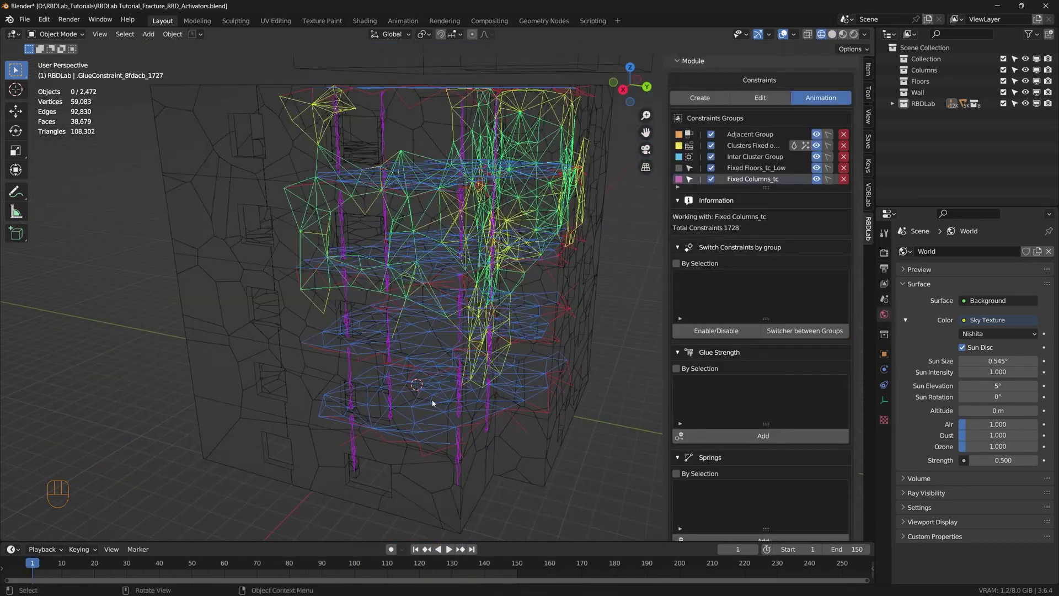
scroll(761, 331, up, 8)
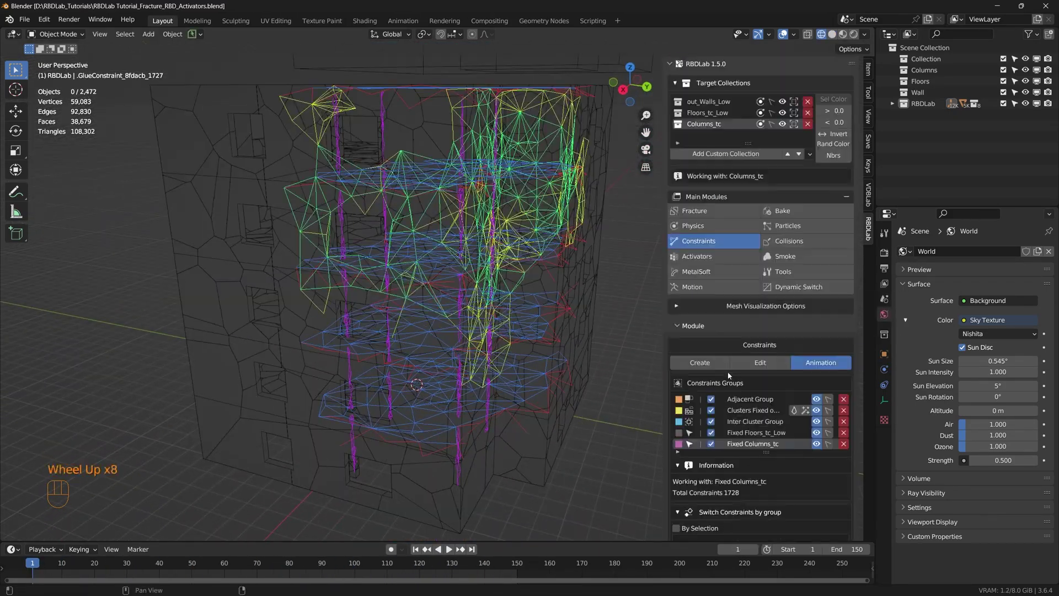
key(space)
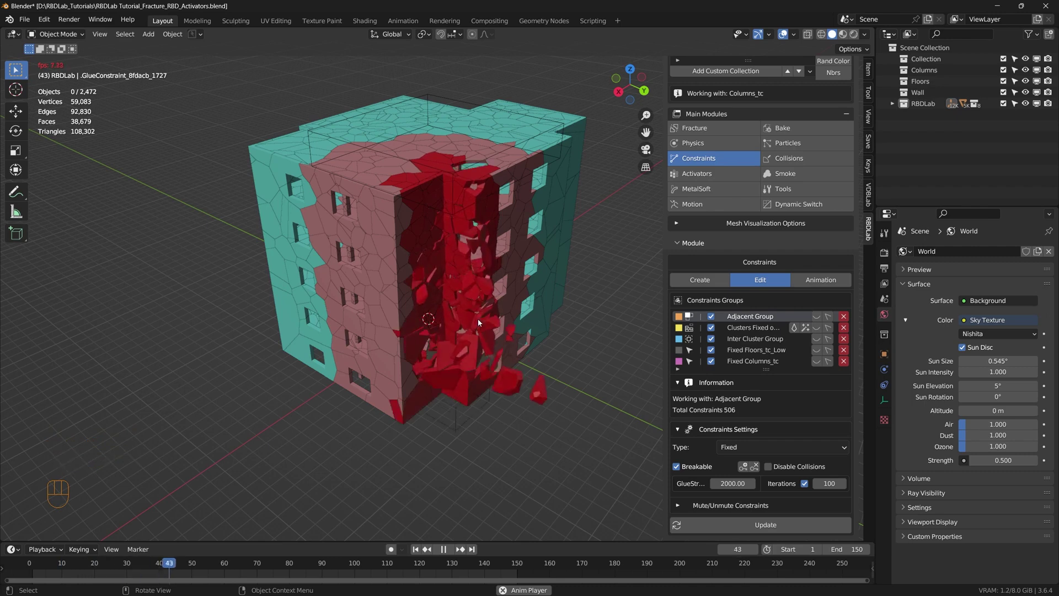
scroll(433, 237, up, 3)
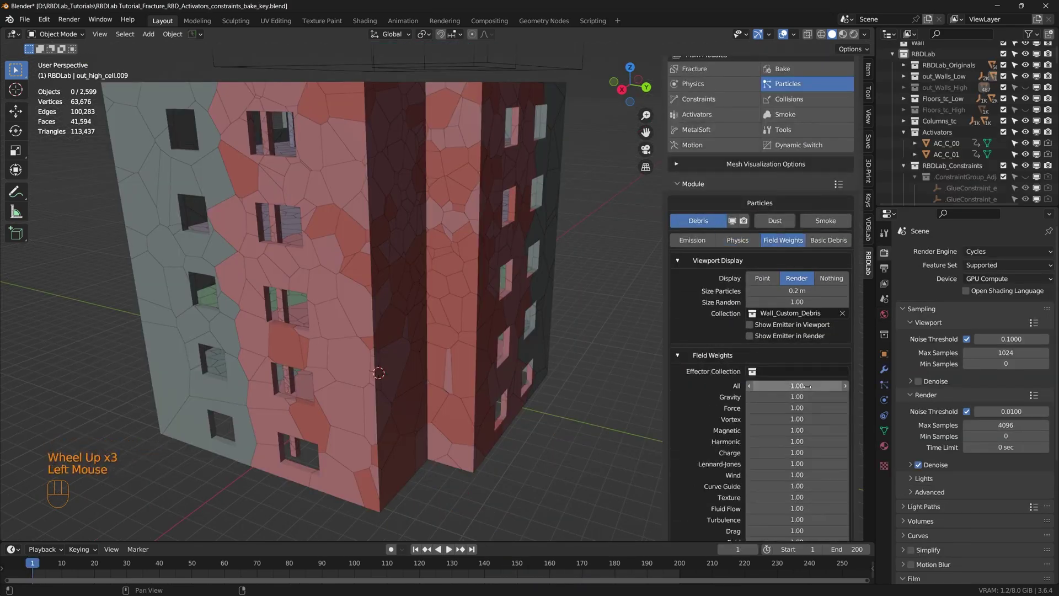
Create dust particles for the building and adjust the dust's gravity field weight.
scroll(782, 508, up, 3)
scroll(782, 508, down, 2)
click(761, 523)
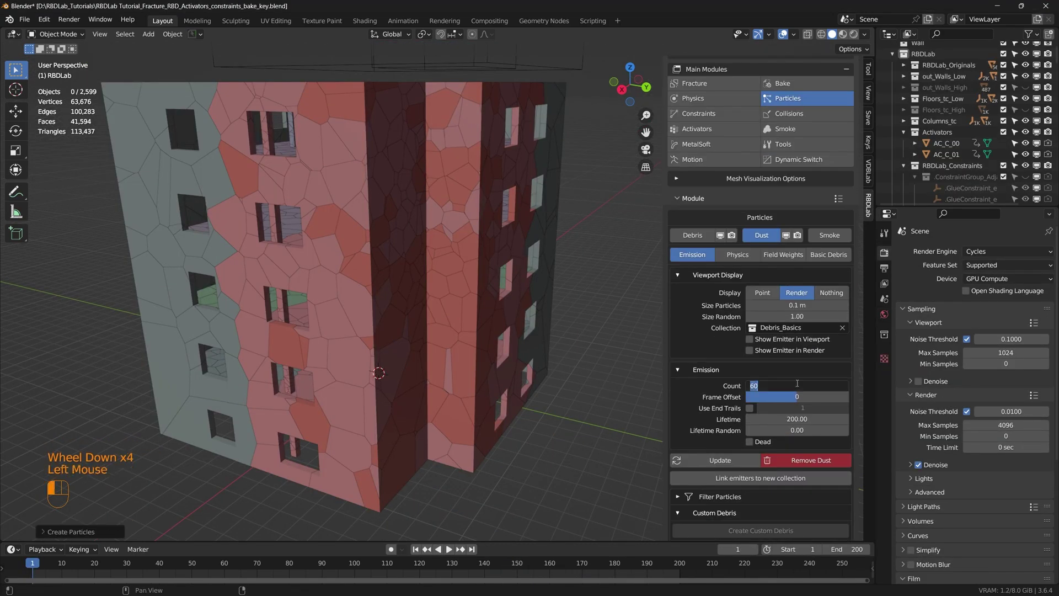
click(783, 392)
scroll(783, 392, down, 3)
scroll(795, 407, up, 5)
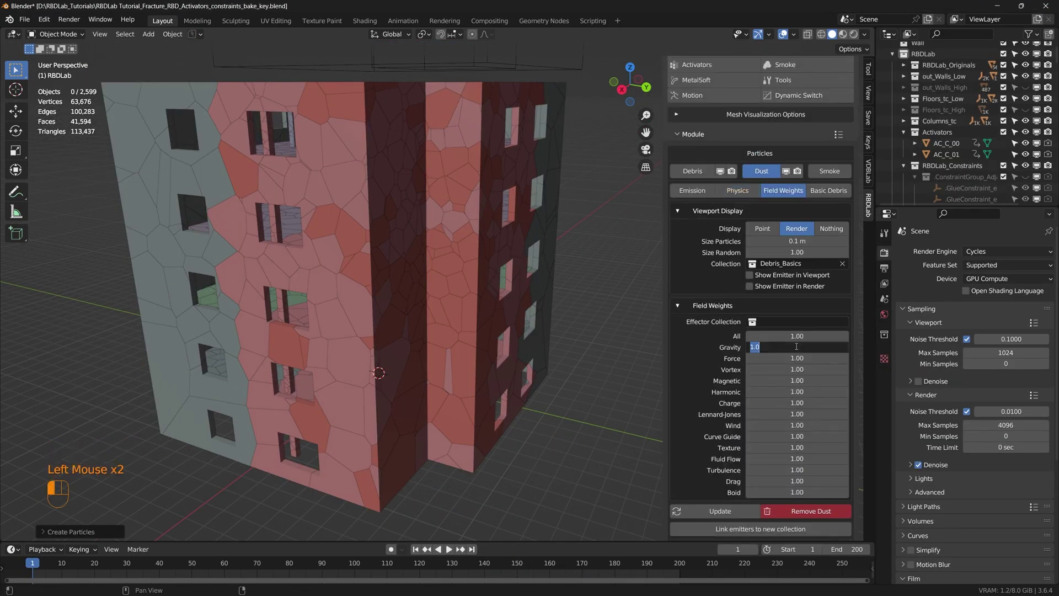
click(692, 231)
Play the collapse with dust, rewind to the first frame, and switch to Smoke settings.
key(space)
click(415, 549)
scroll(806, 245, up, 3)
click(806, 246)
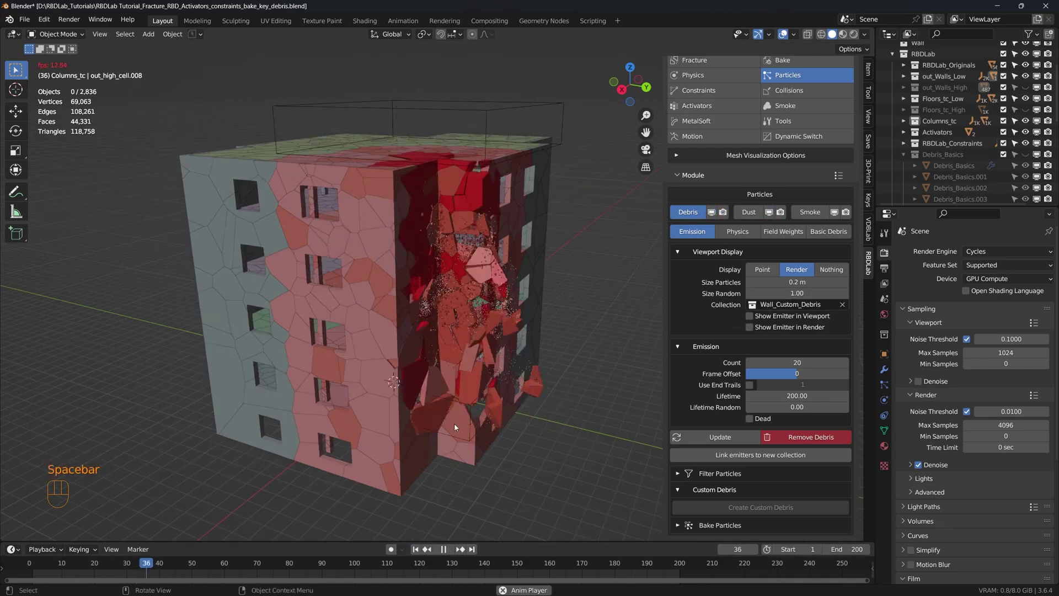
scroll(455, 422, up, 3)
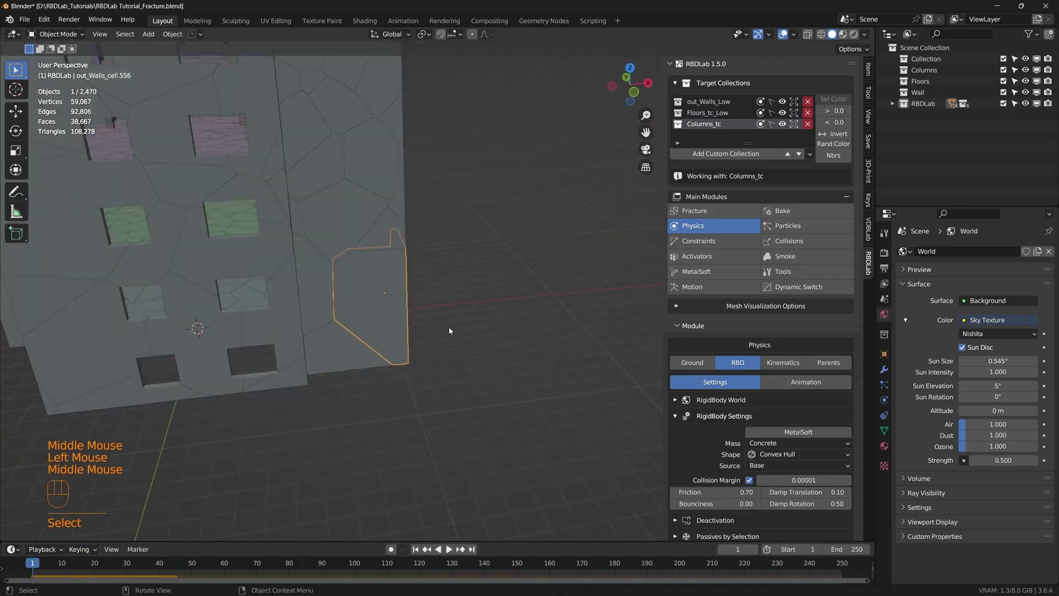
Remove all kinematic keyframes from the building's pieces.
click(55, 34)
click(55, 55)
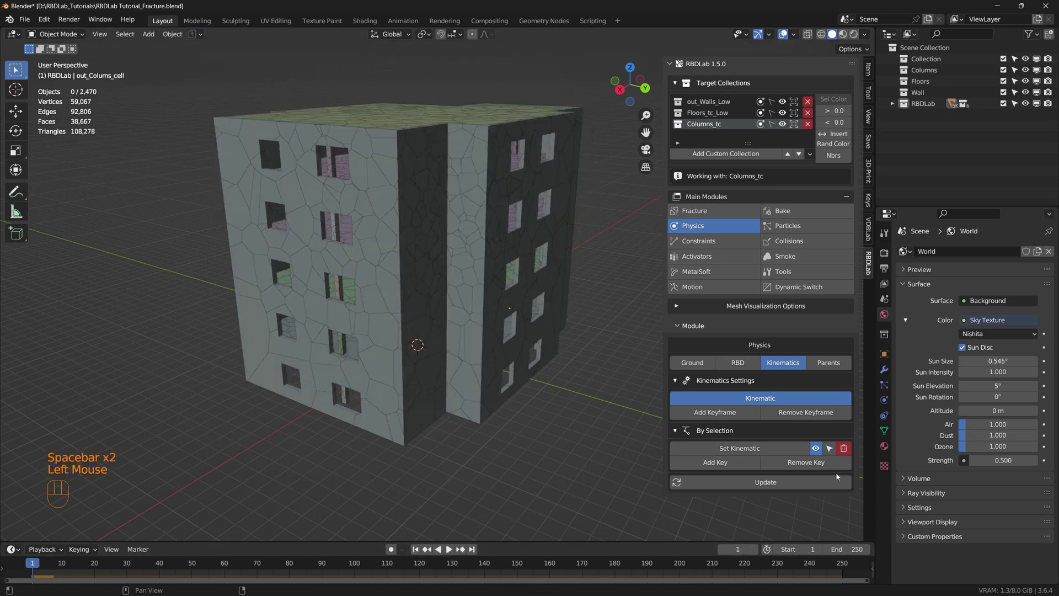
click(837, 476)
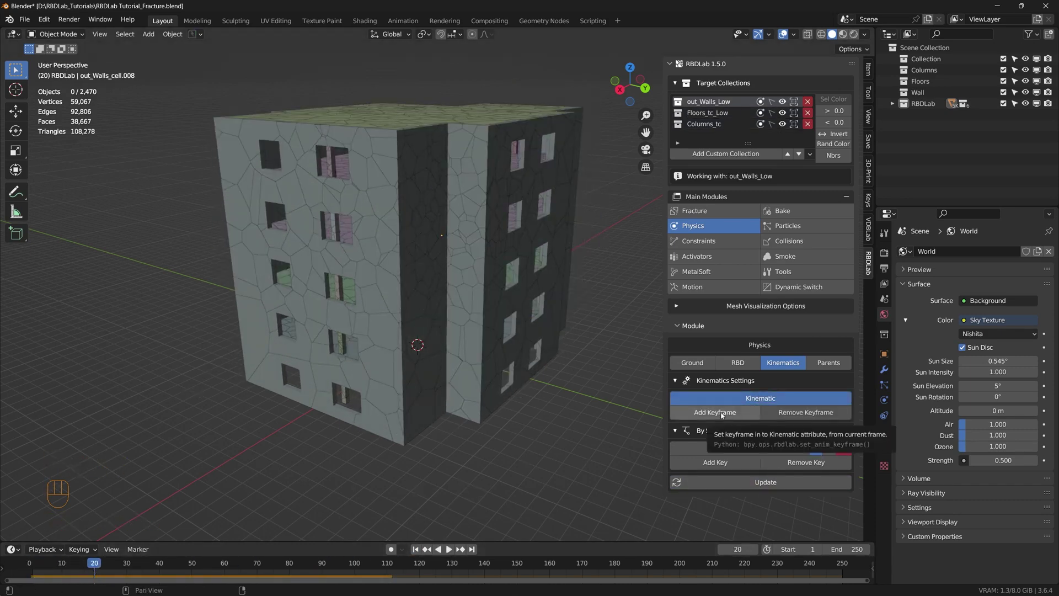
click(805, 412)
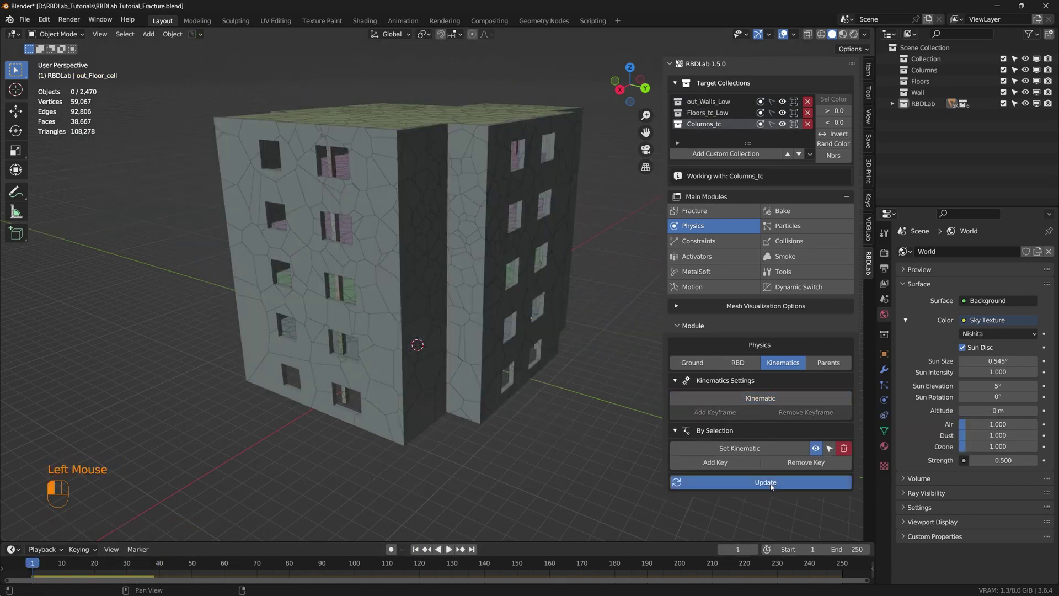
Set the activator layer type to Dynamic and brush-select building pieces from above.
click(697, 256)
click(787, 435)
shift+middle_drag(551, 331, 459, 222)
scroll(407, 253, down, 2)
key(c)
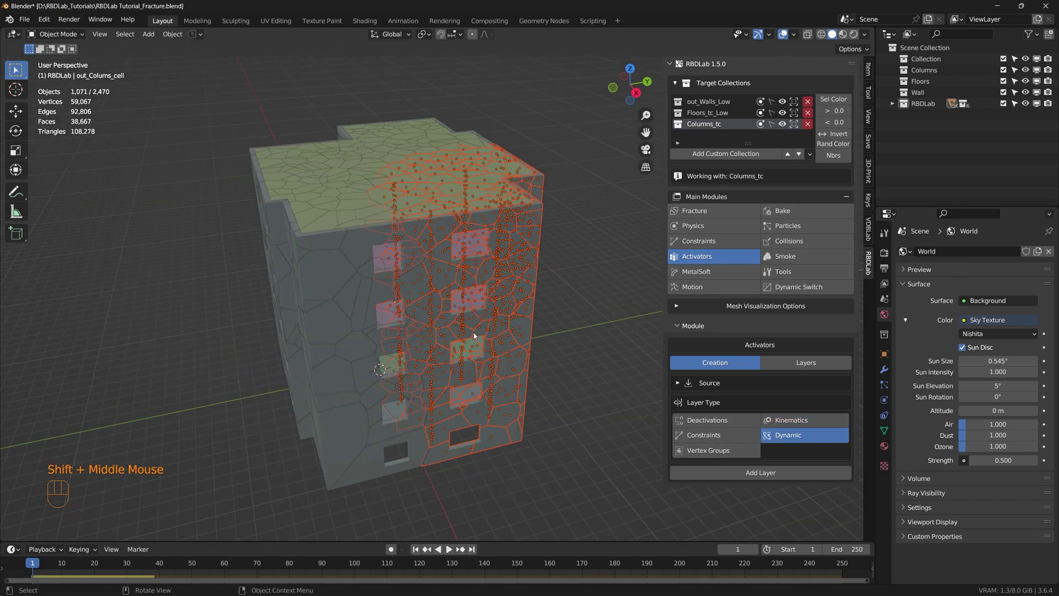
Make the selected pieces passive and play the collapse.
click(693, 226)
scroll(761, 276, down, 6)
click(739, 493)
click(440, 422)
key(space)
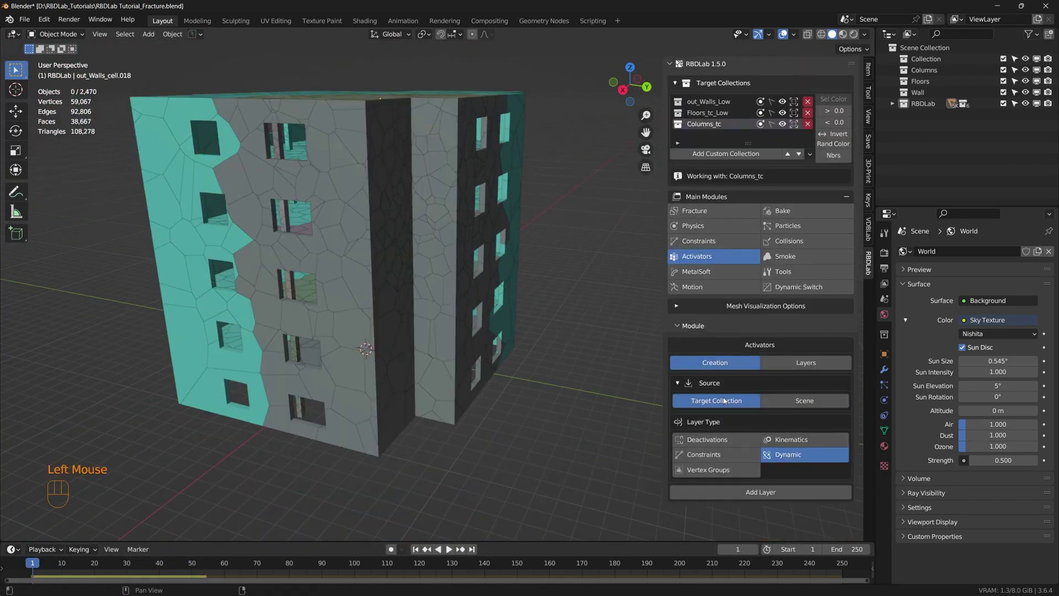
Brush-select the right-hand pieces and add the Dynamic activator layer DY_00.
middle_drag(419, 286, 474, 287)
key(c)
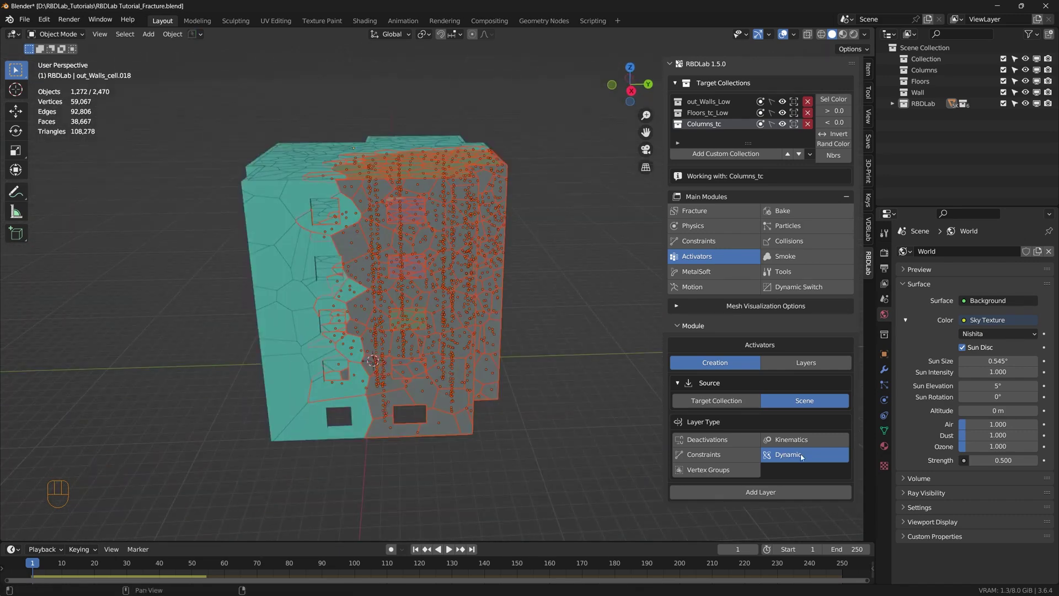
click(761, 491)
scroll(787, 410, down, 4)
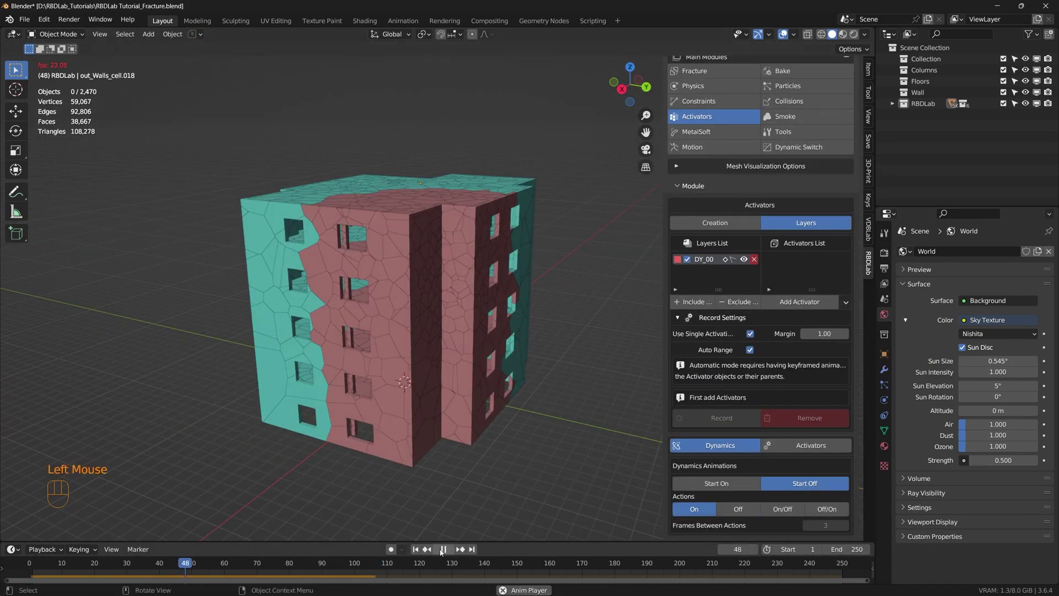
Add a cube activator keyframed moving through the building at frames 1 and 48, then record.
click(797, 323)
click(797, 338)
key(g)
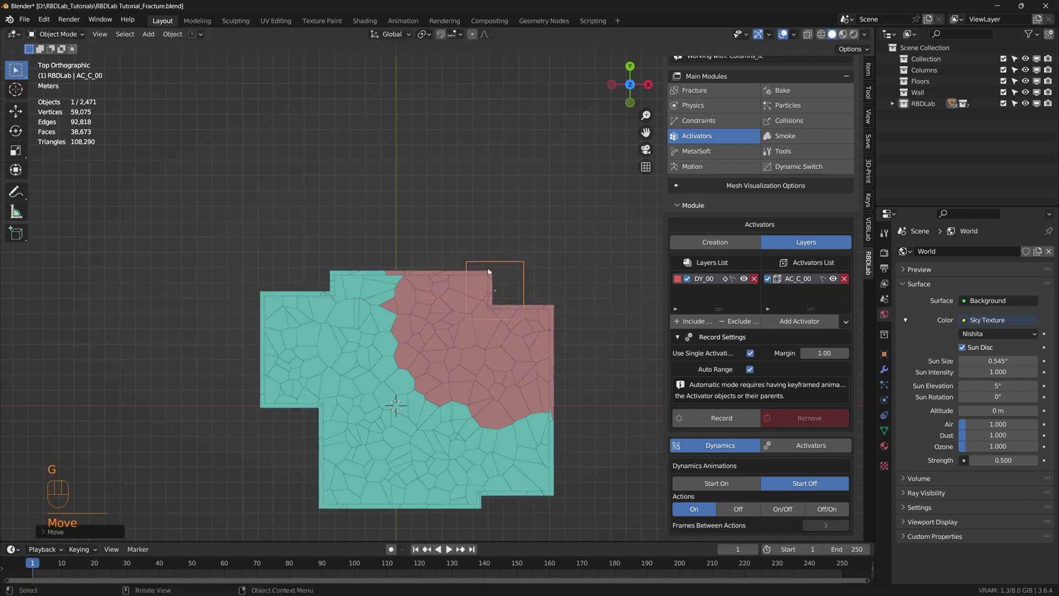
middle_drag(488, 272, 485, 437)
key(i)
click(484, 438)
key(g)
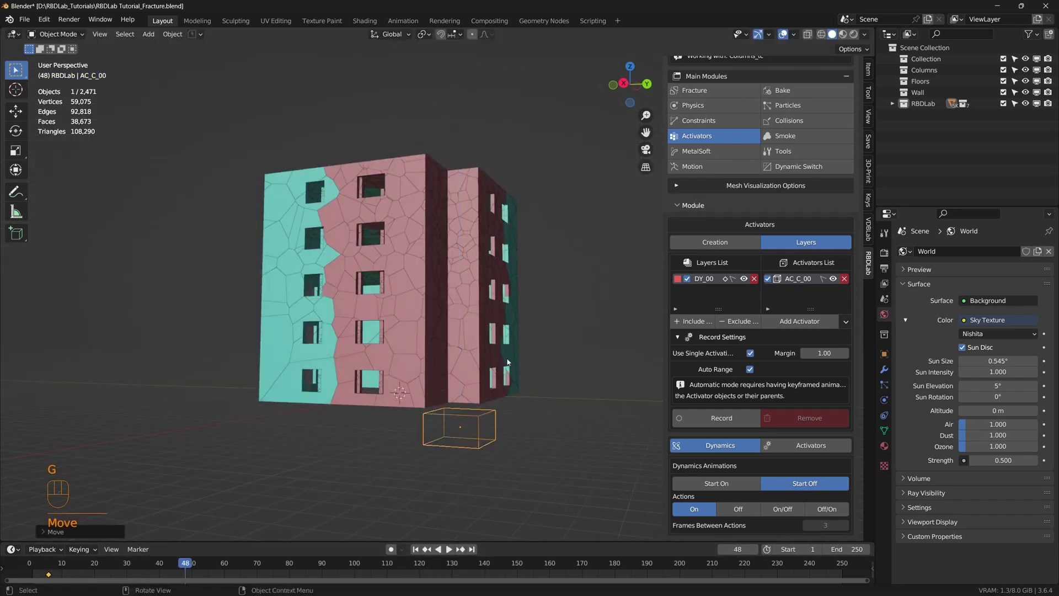
click(508, 362)
middle_drag(508, 362, 513, 353)
key(i)
key(shift+Left)
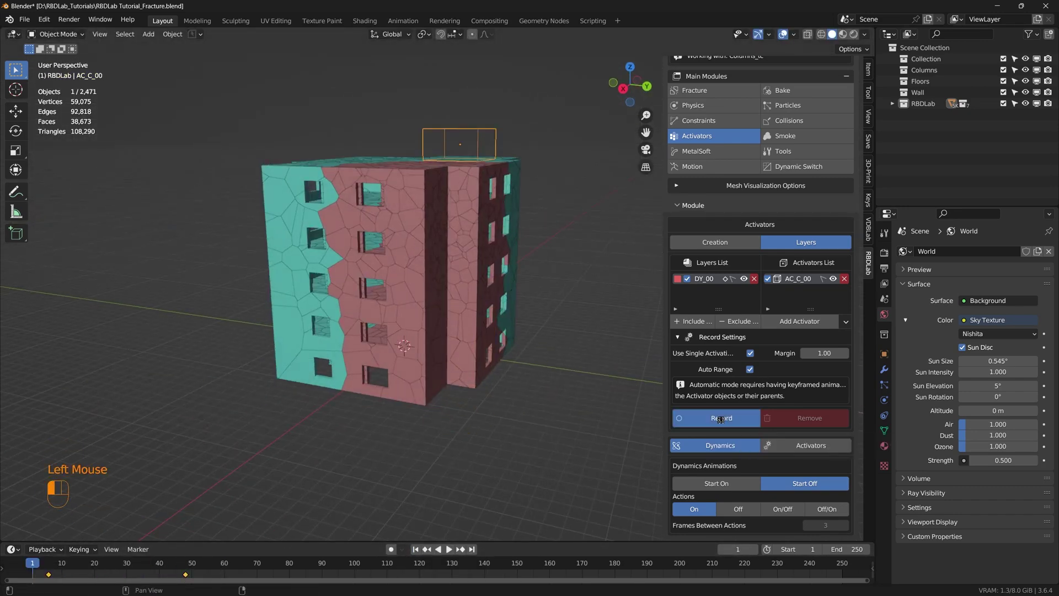
click(720, 419)
Add a second cube activator and record the activation with both cubes.
middle_drag(419, 331, 414, 285)
key(KP_7)
key(KP_3)
click(47, 564)
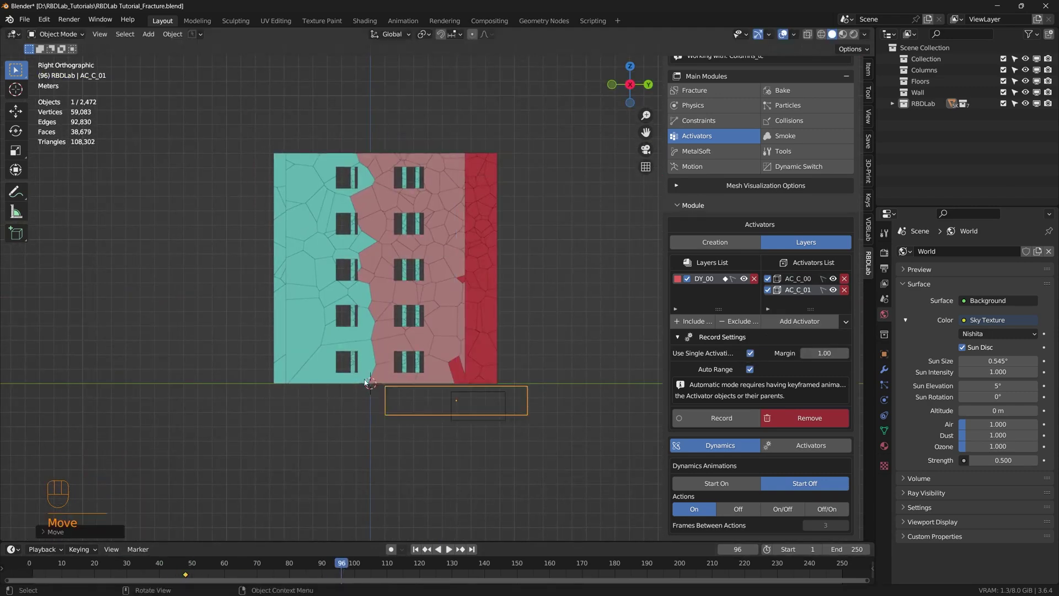
click(717, 418)
middle_drag(419, 330, 397, 320)
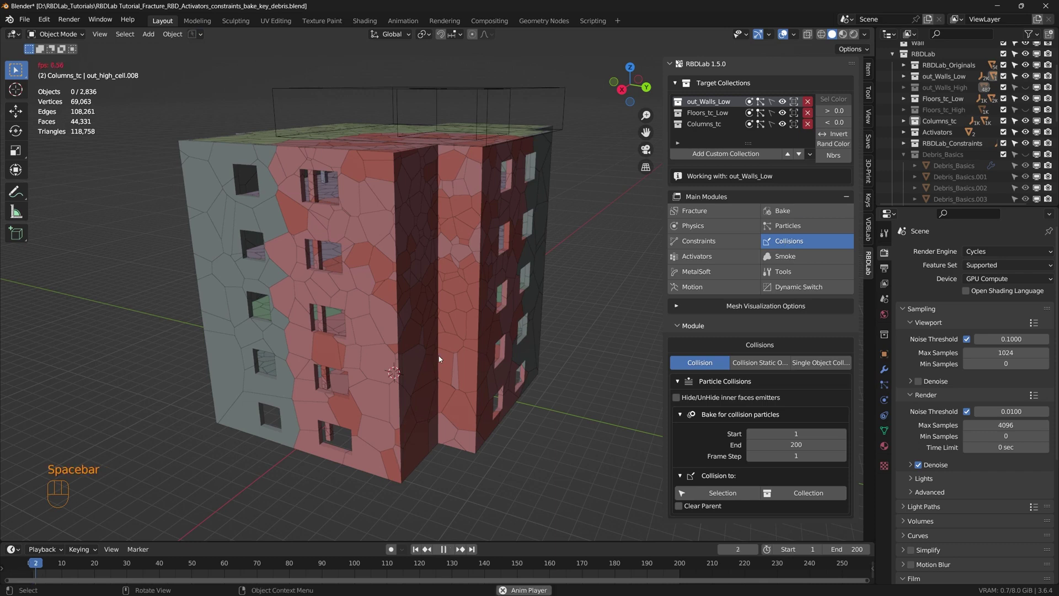
Play and pause the RBDLab building collapse animation several times.
scroll(439, 359, up, 2)
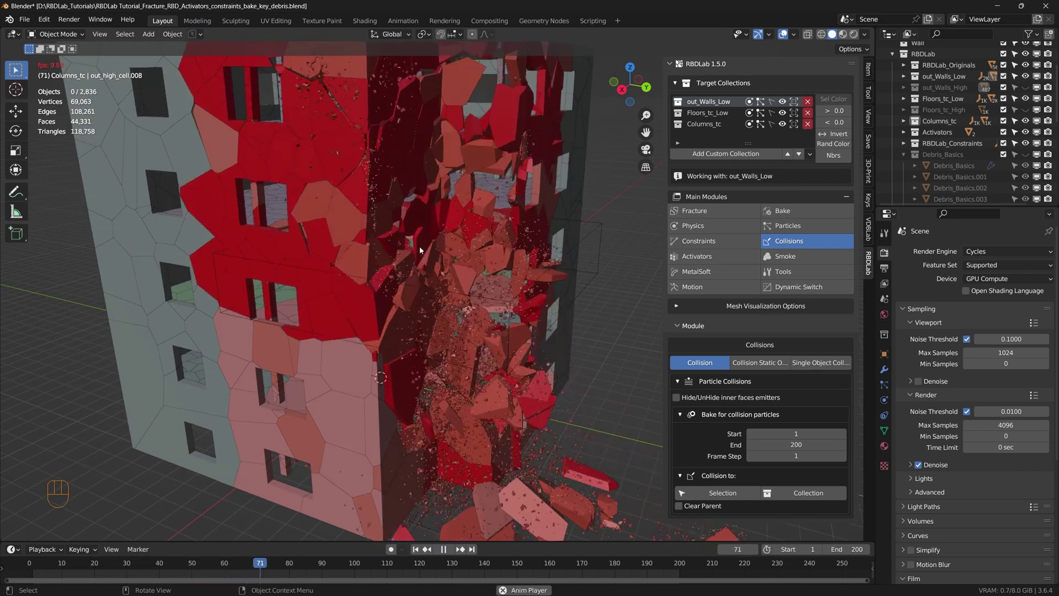
key(space)
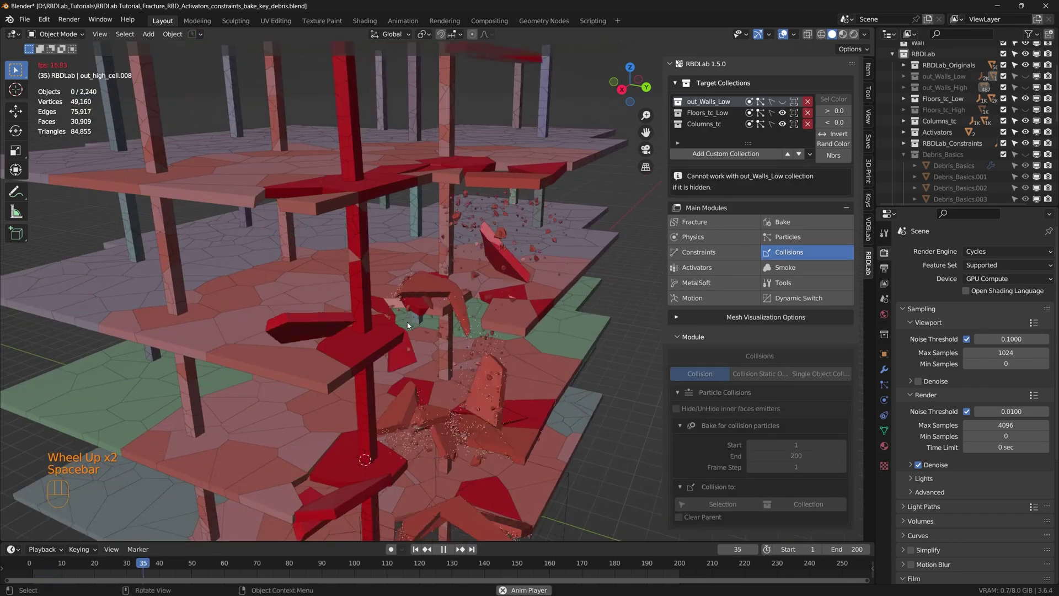
scroll(431, 274, up, 4)
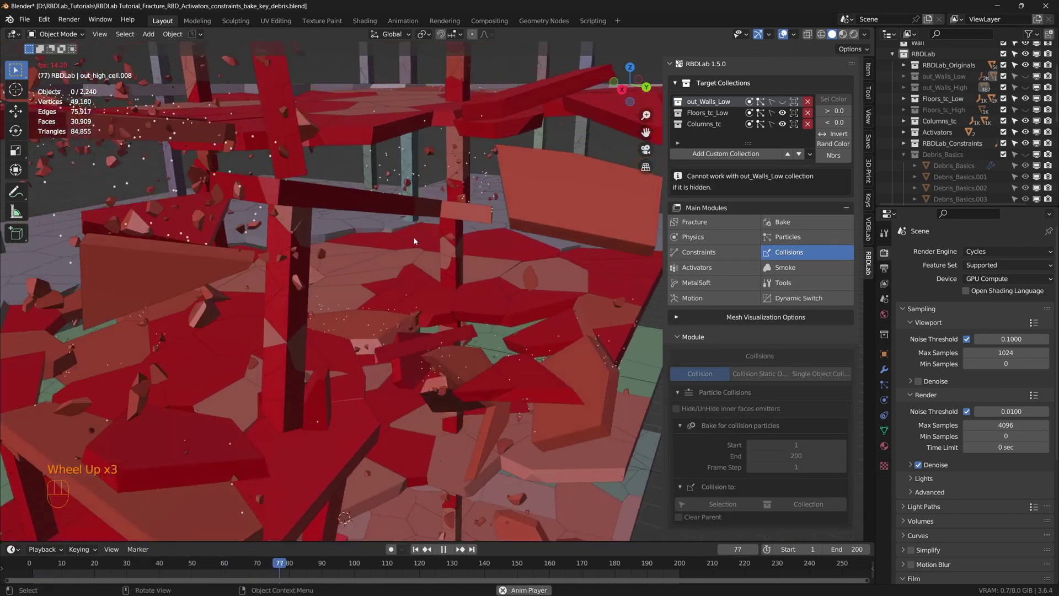
key(space)
key(space)
scroll(403, 383, down, 3)
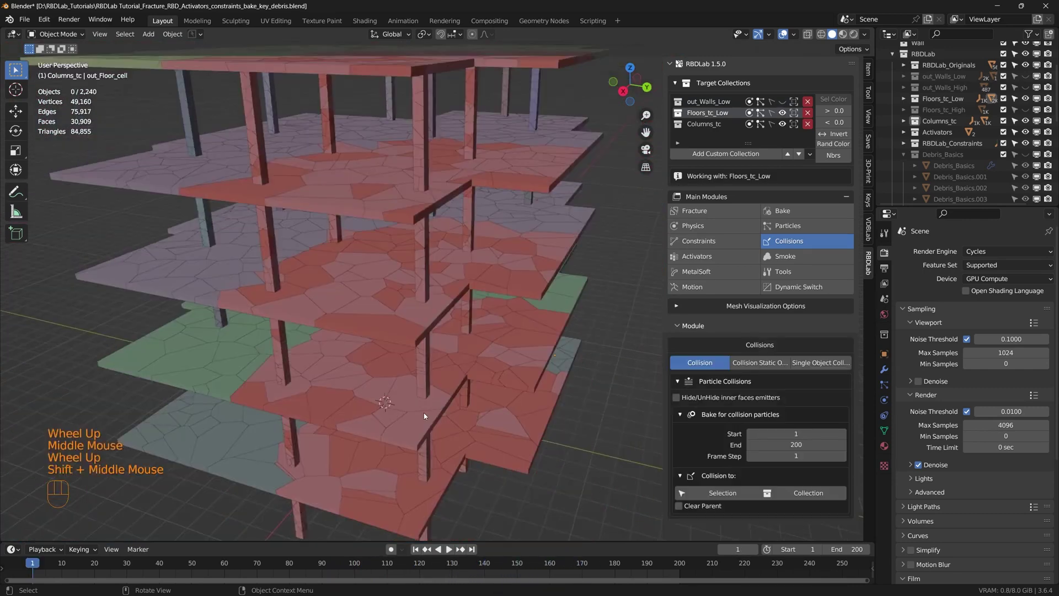
key(space)
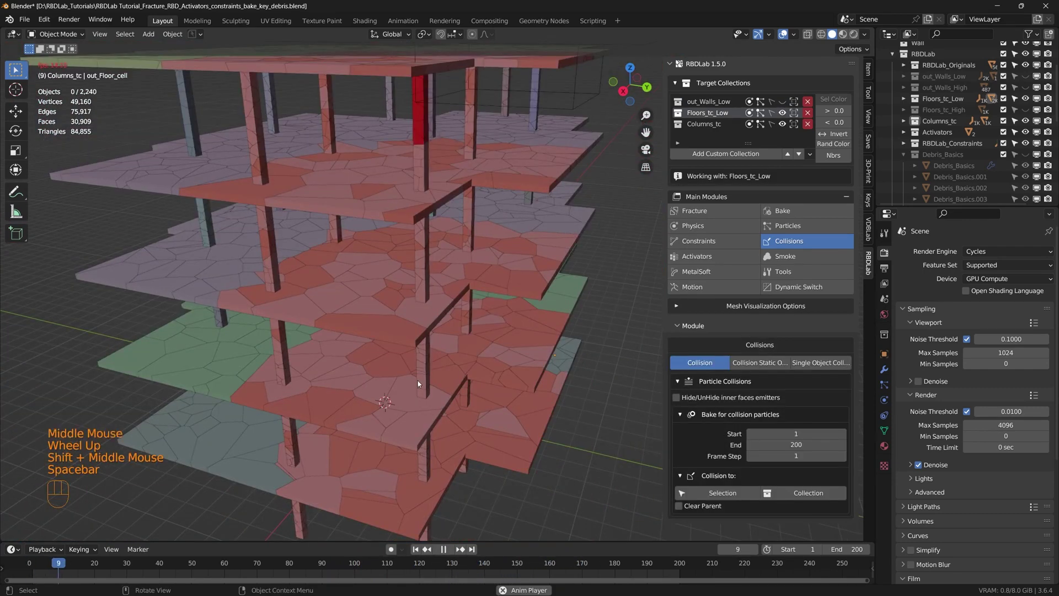
scroll(474, 281, up, 4)
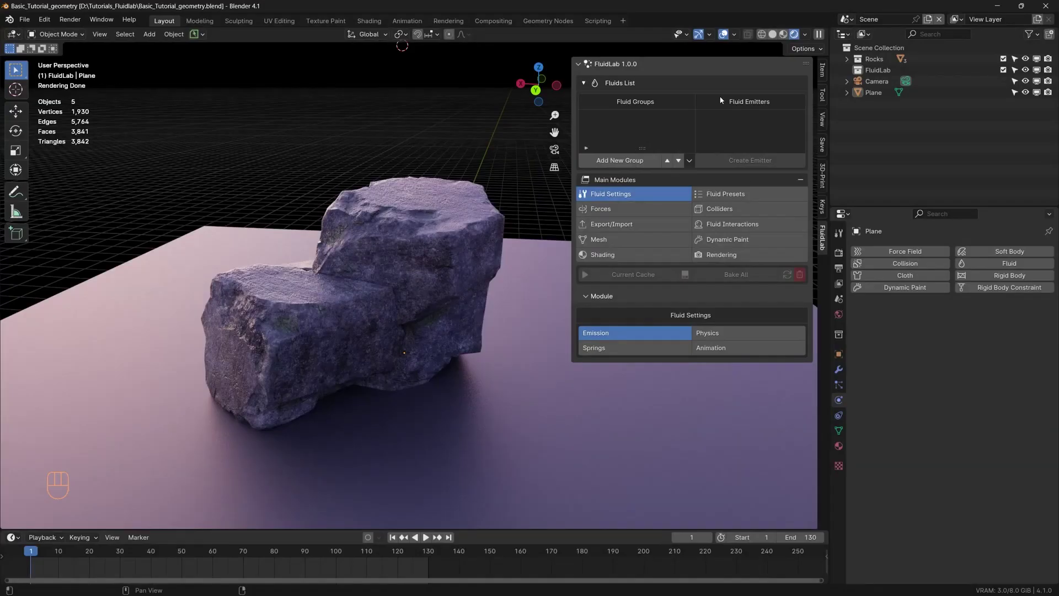
Add a UV sphere as a 5000-particle emitter in a new G_Sphere geometry group.
key(shift+a)
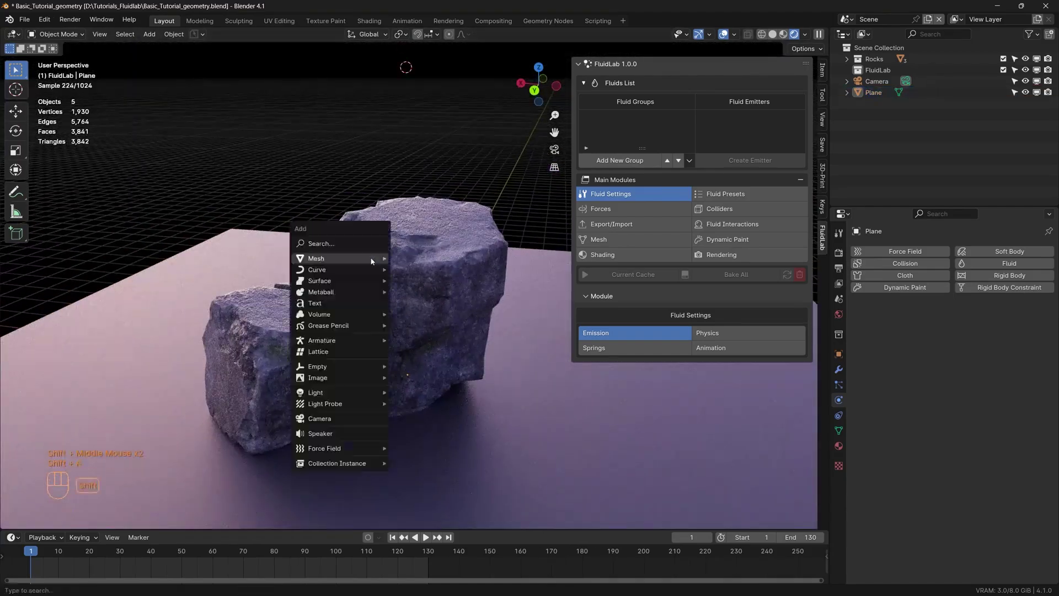
click(441, 317)
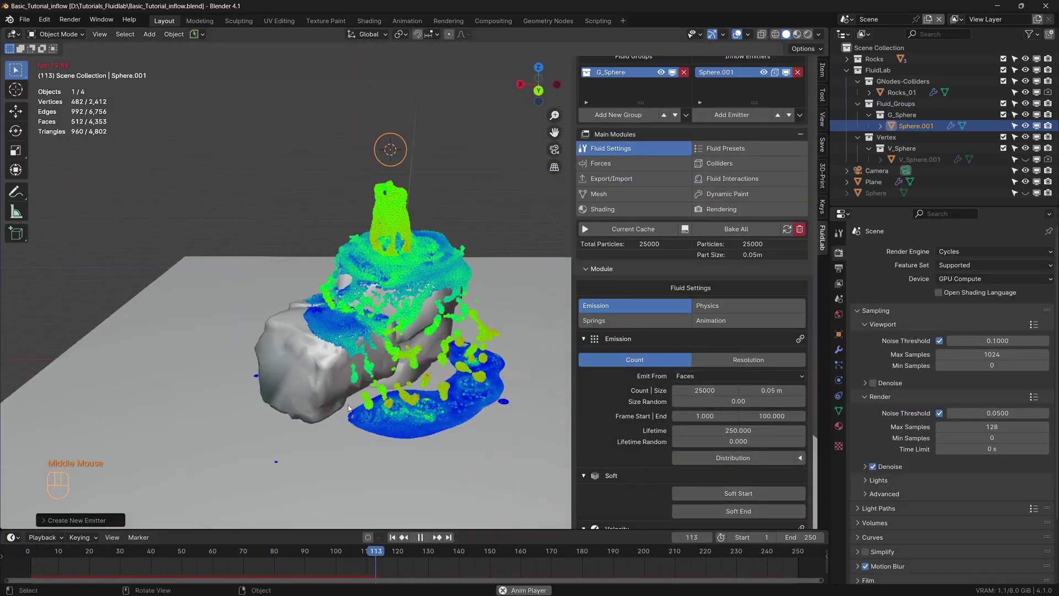
middle_drag(397, 386, 362, 392)
click(705, 391)
text(5000)
key(Return)
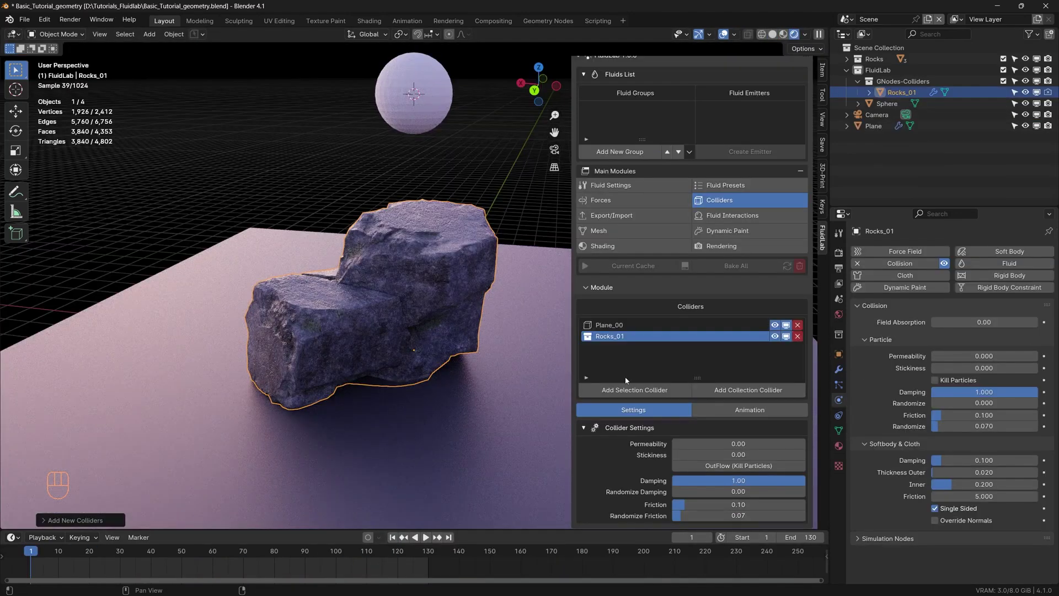
click(634, 151)
click(622, 168)
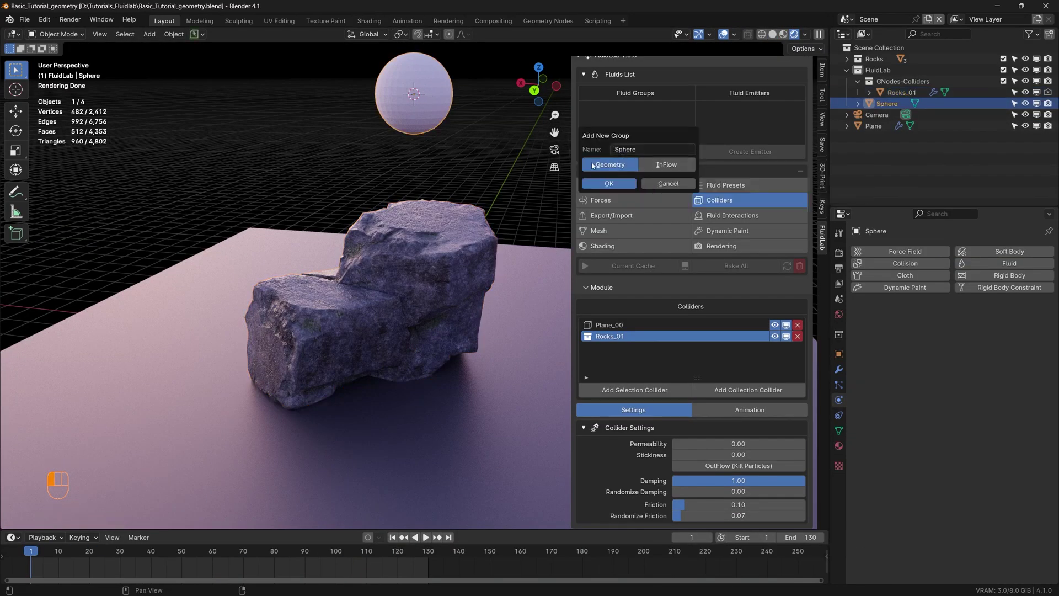
click(609, 183)
click(750, 148)
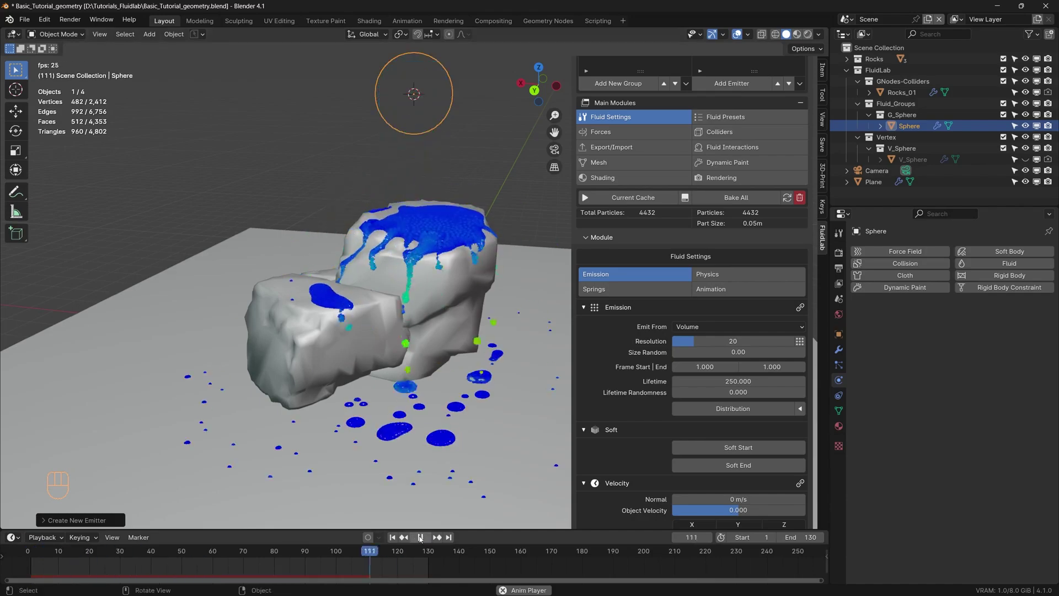
Add another UV sphere above the rocks and make it a fluid emitter.
click(775, 34)
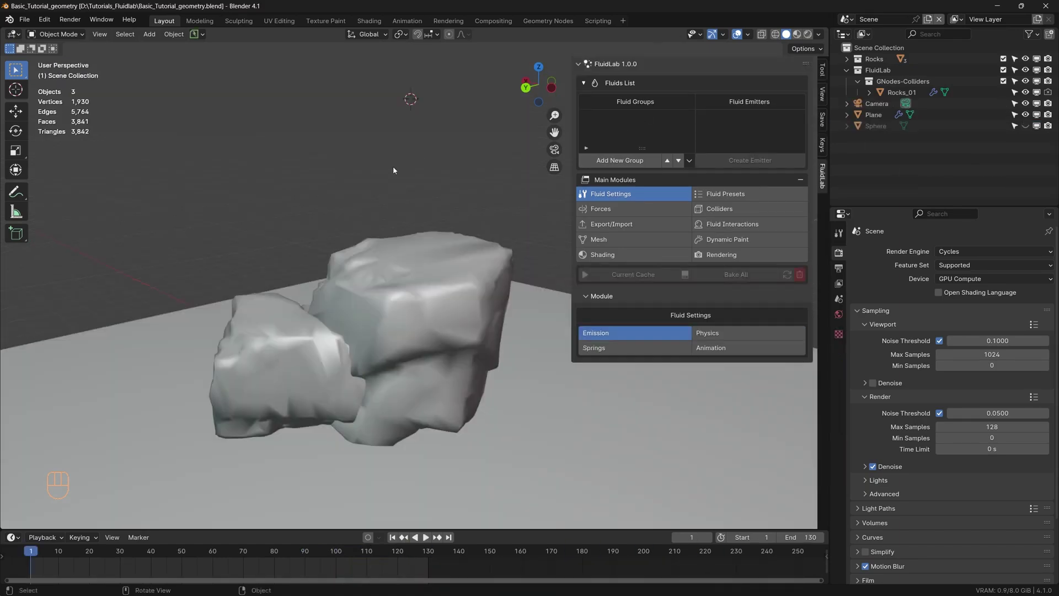
key(shift+a)
click(438, 222)
click(731, 160)
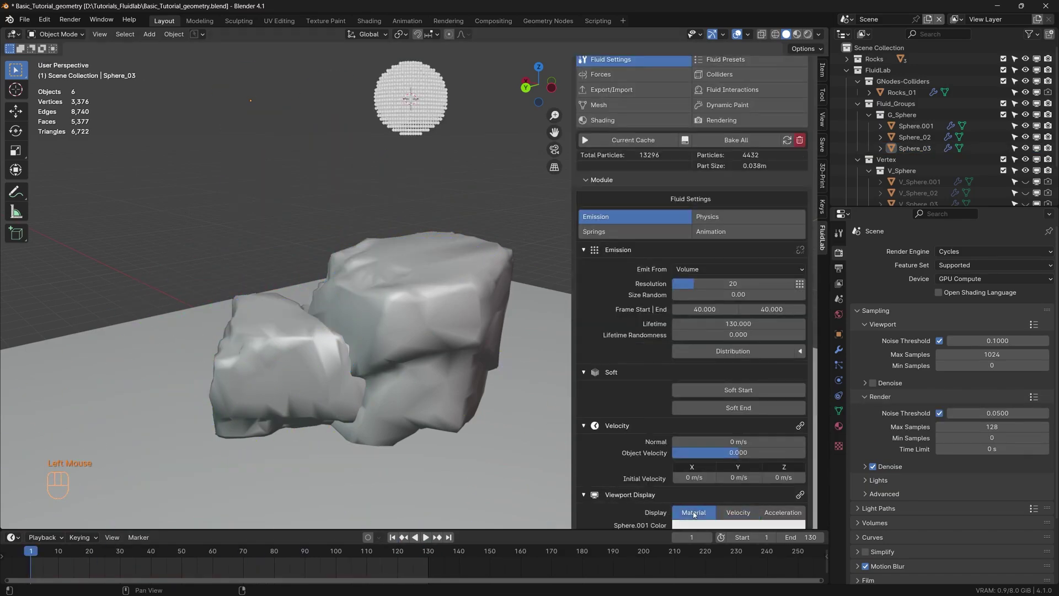
Pick a viewport display colour for the sphere emitter and play the fluid over the rocks.
click(730, 367)
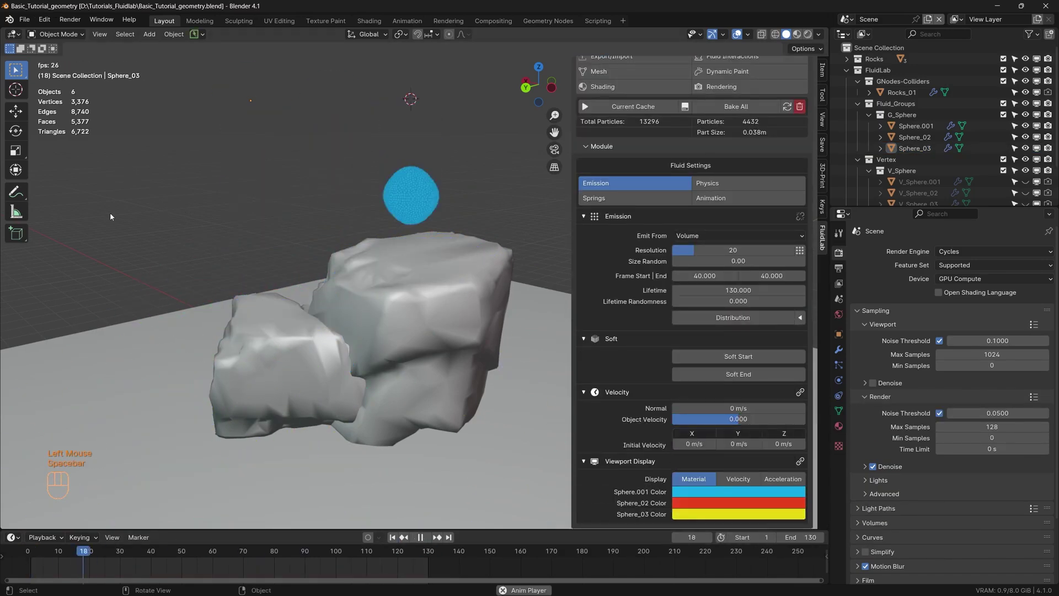
key(space)
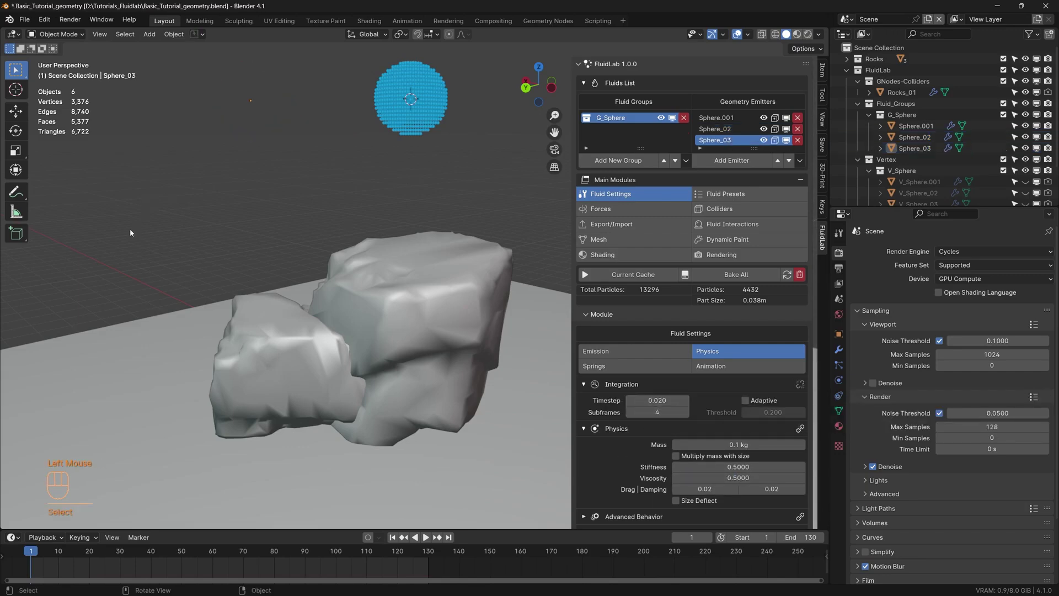
key(space)
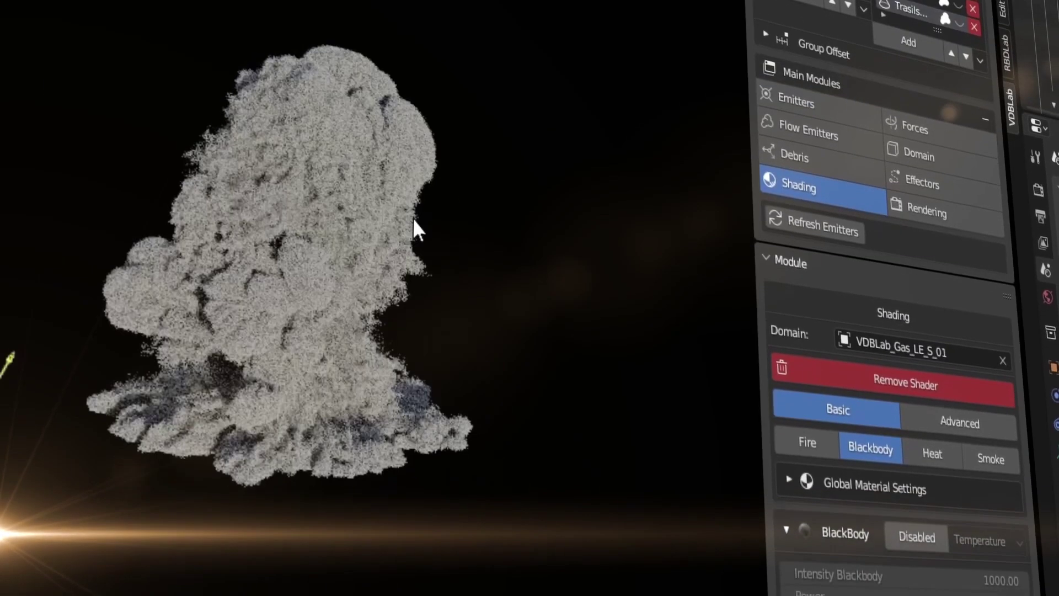
Enable BlackBody fire on the smoke and browse the preset thumbnails.
click(917, 536)
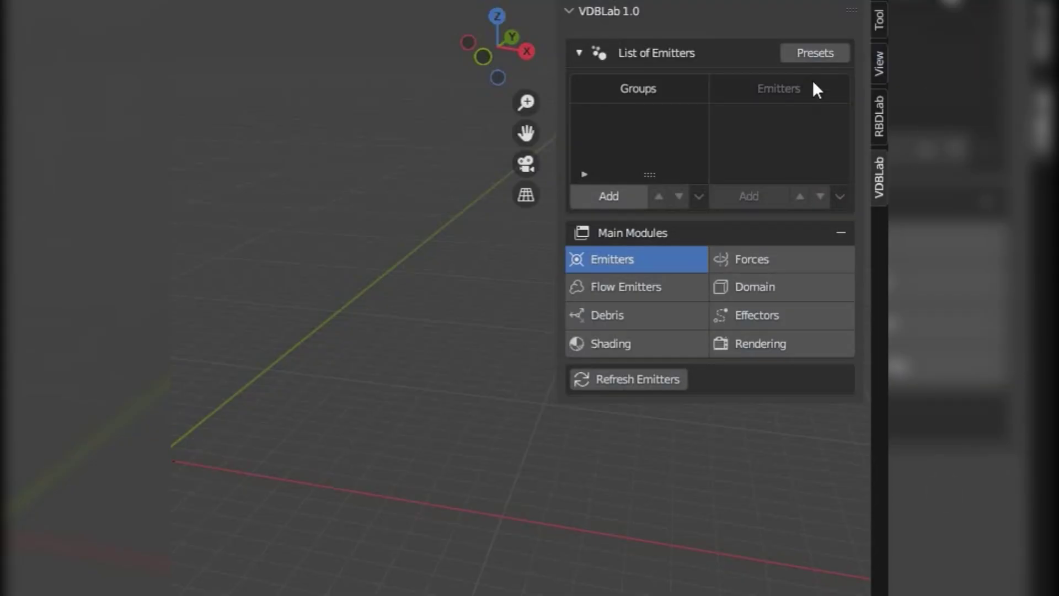
click(813, 51)
click(699, 216)
click(757, 414)
click(747, 229)
Load the Aerial preset Vdblab Aerial Le T 01 and play the trailing explosion.
click(442, 395)
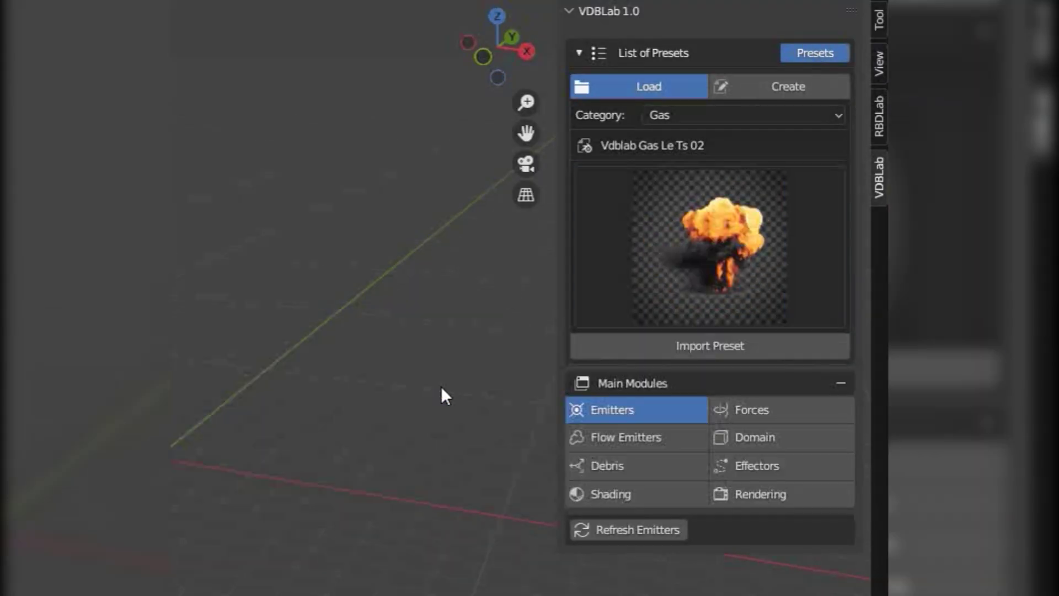
click(689, 115)
click(689, 136)
click(692, 231)
click(557, 380)
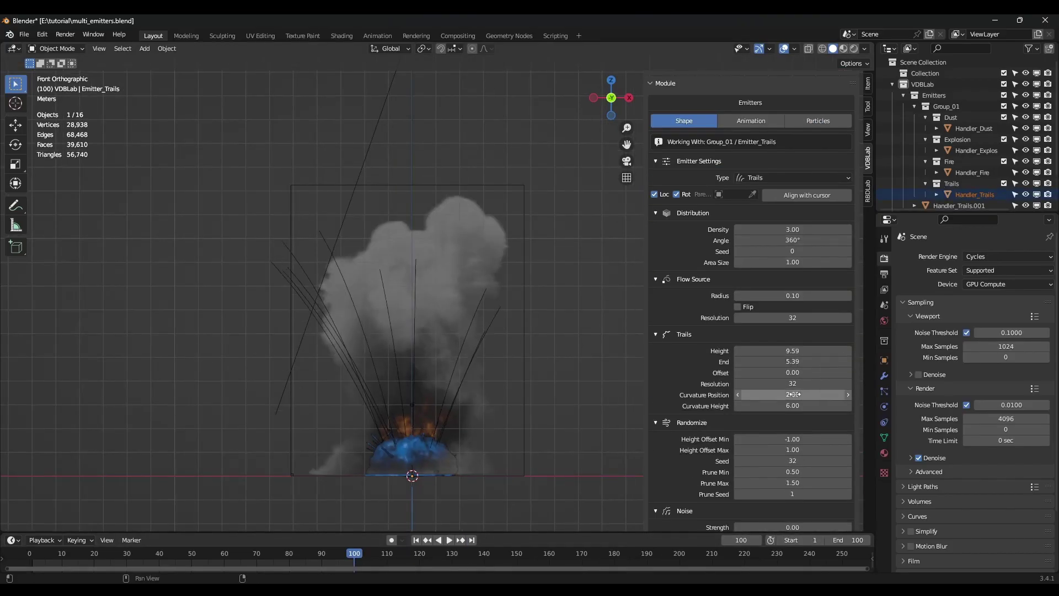
click(449, 540)
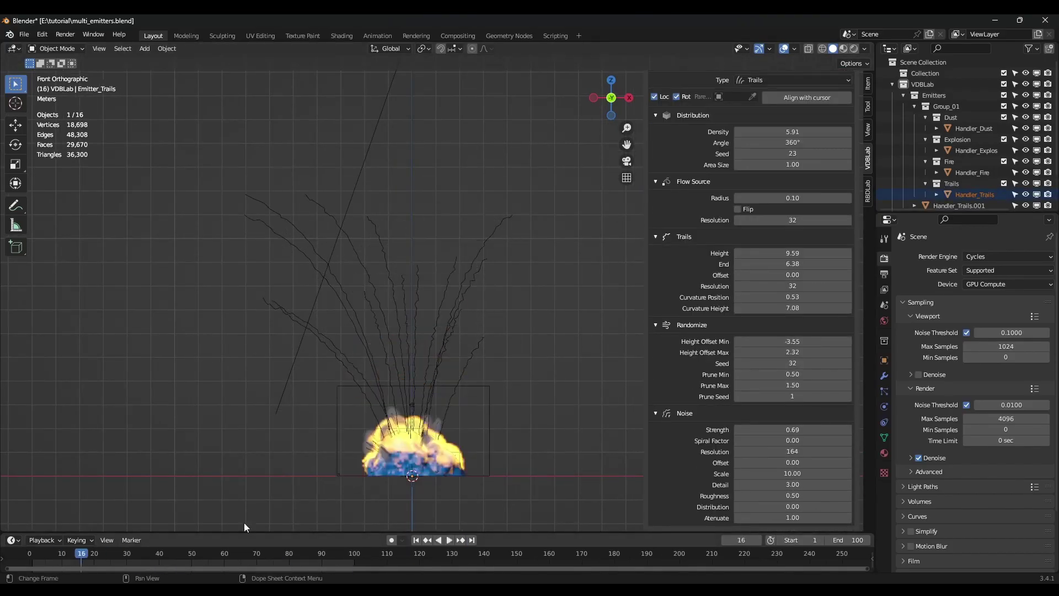
scroll(740, 359, down, 6)
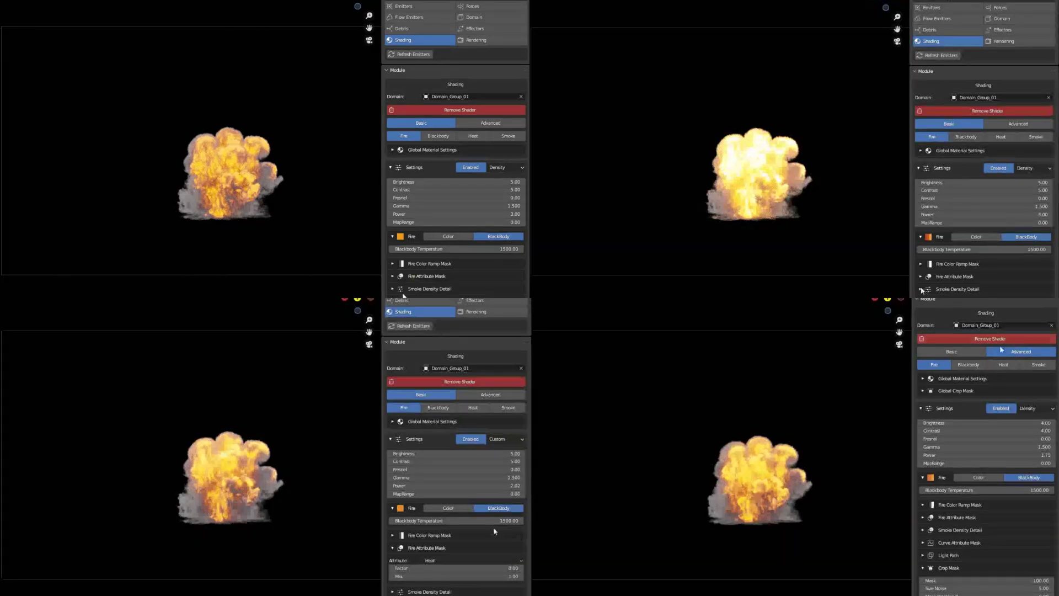
Expand Smoke Density Detail and raise Add Density to 1.00.
click(921, 289)
scroll(940, 271, down, 2)
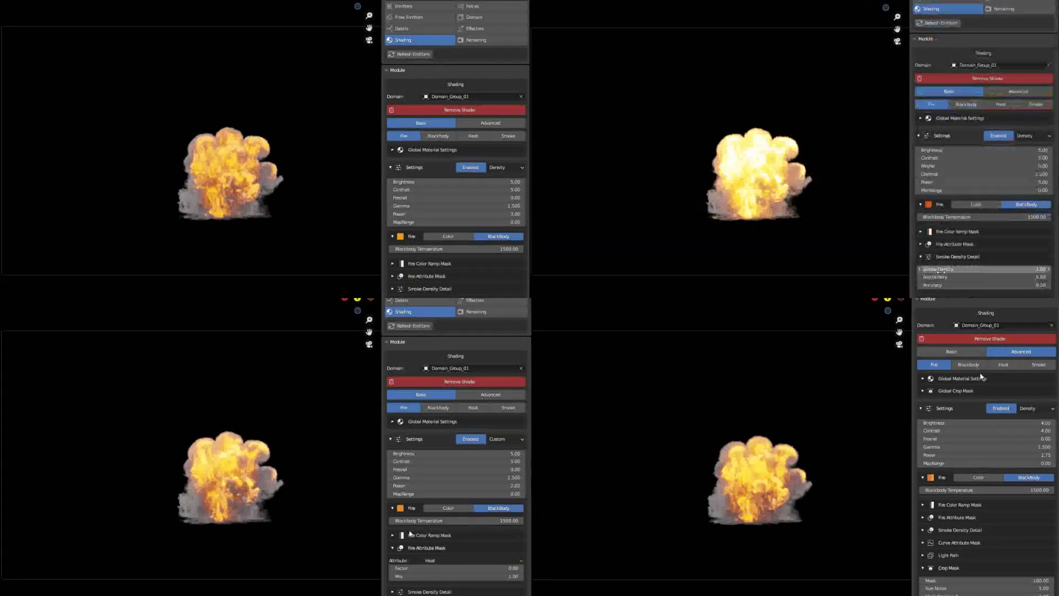
drag(1004, 277, 979, 277)
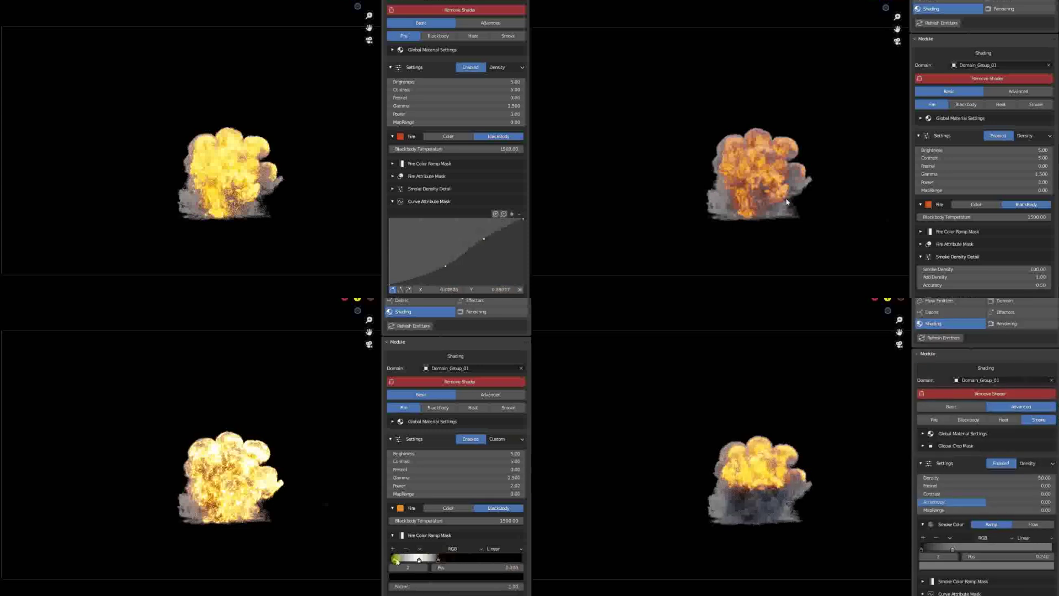
scroll(982, 165, up, 2)
Disable the Smoke shading settings and shift a colour ramp stop.
click(1036, 141)
click(998, 172)
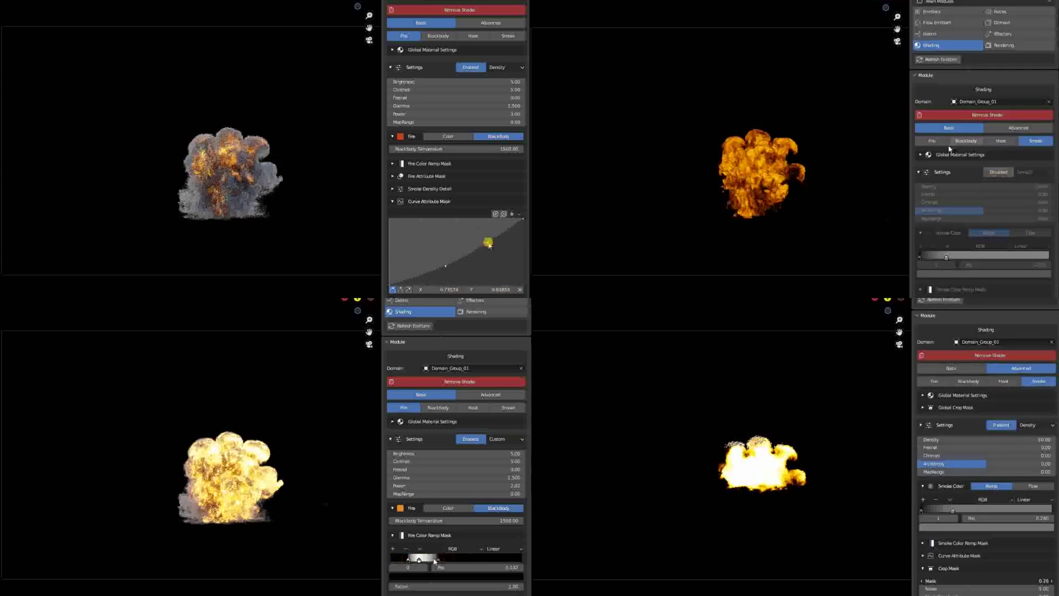
scroll(981, 218, down, 3)
drag(447, 559, 455, 560)
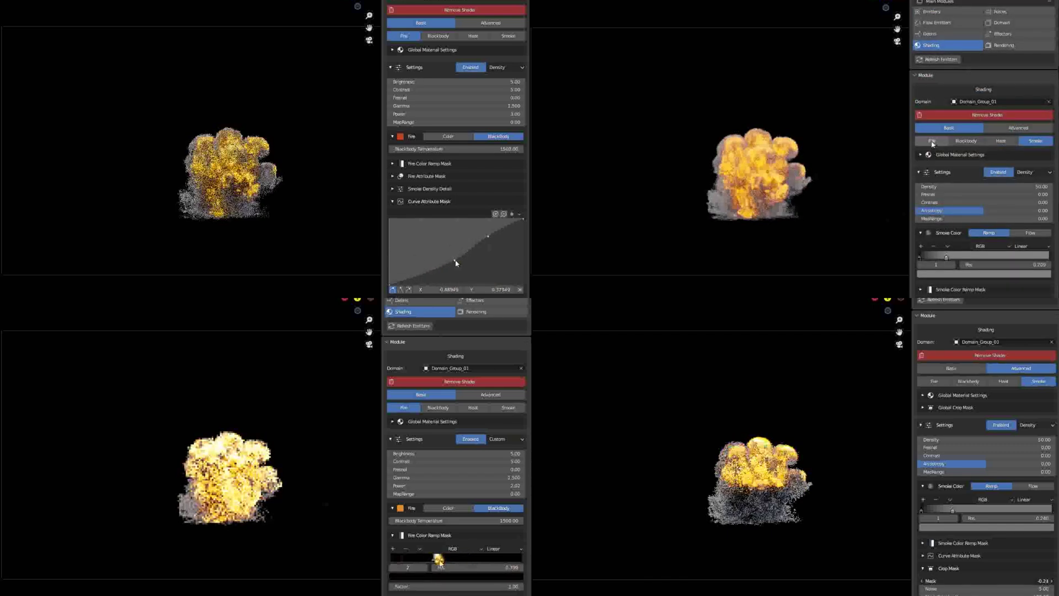
scroll(965, 219, down, 3)
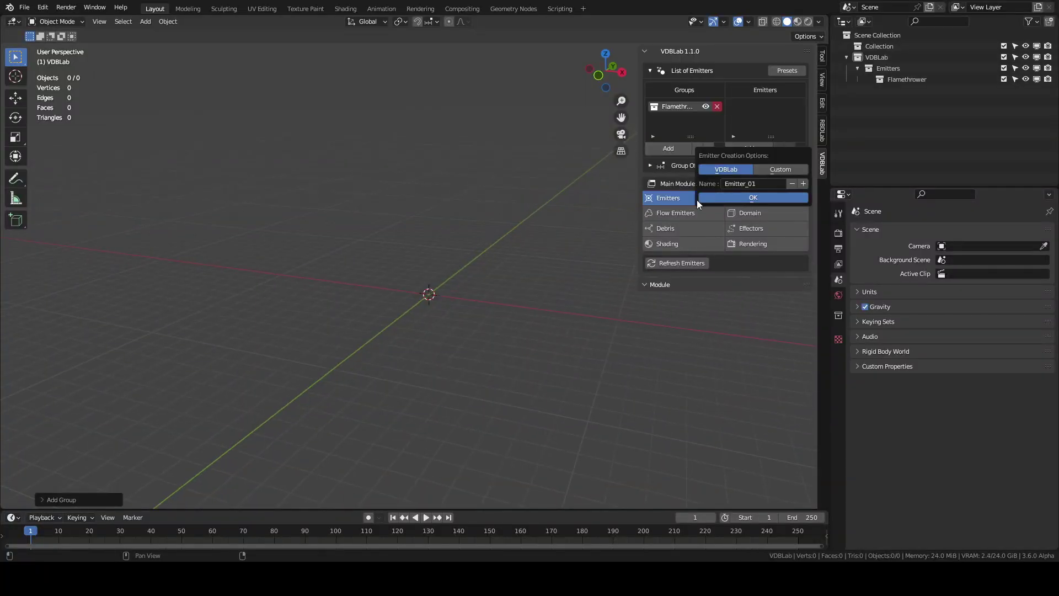
Create Emitter_01 in the Flamethrower group and bring up its flow emitter settings.
click(697, 199)
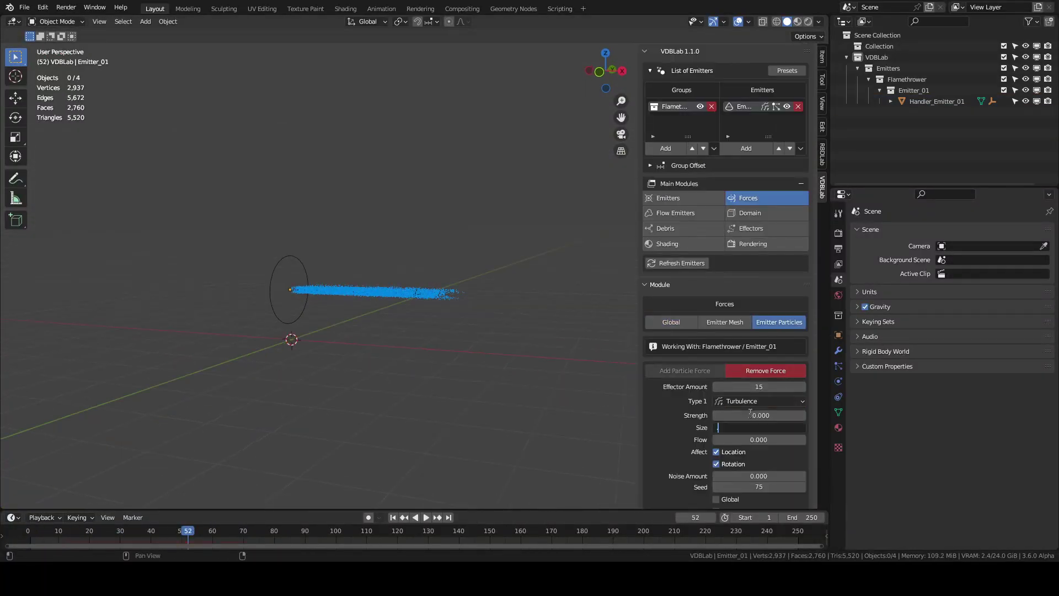
click(675, 212)
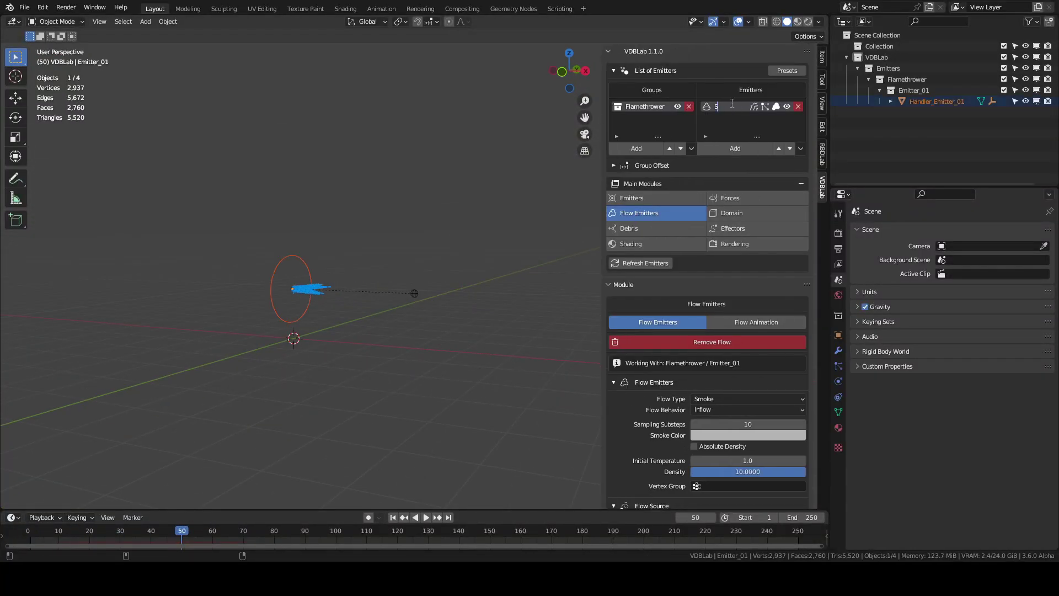